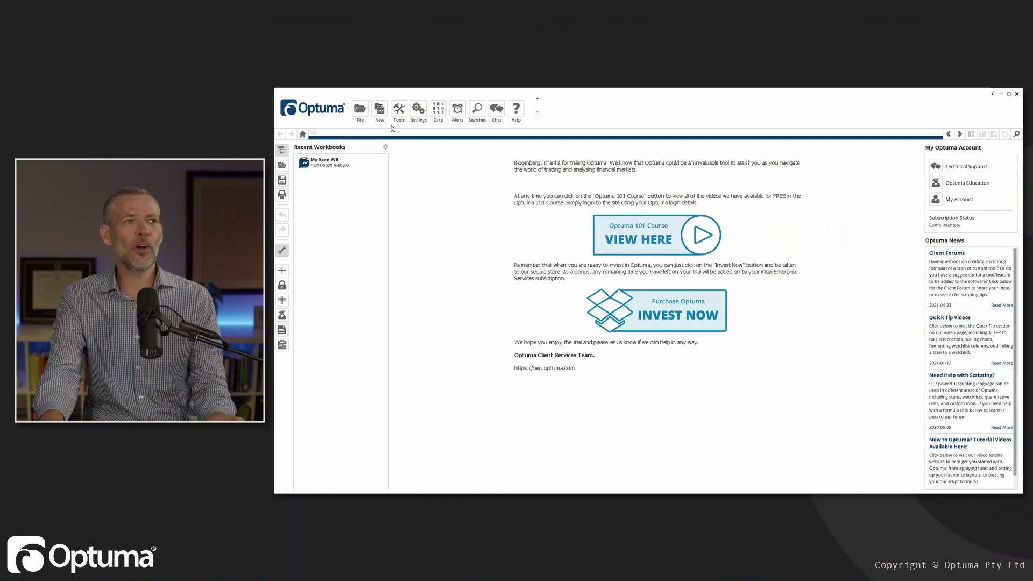
# - Create a new watch list and add the codes MSFT and IBM to it
pyautogui.click(377, 112)
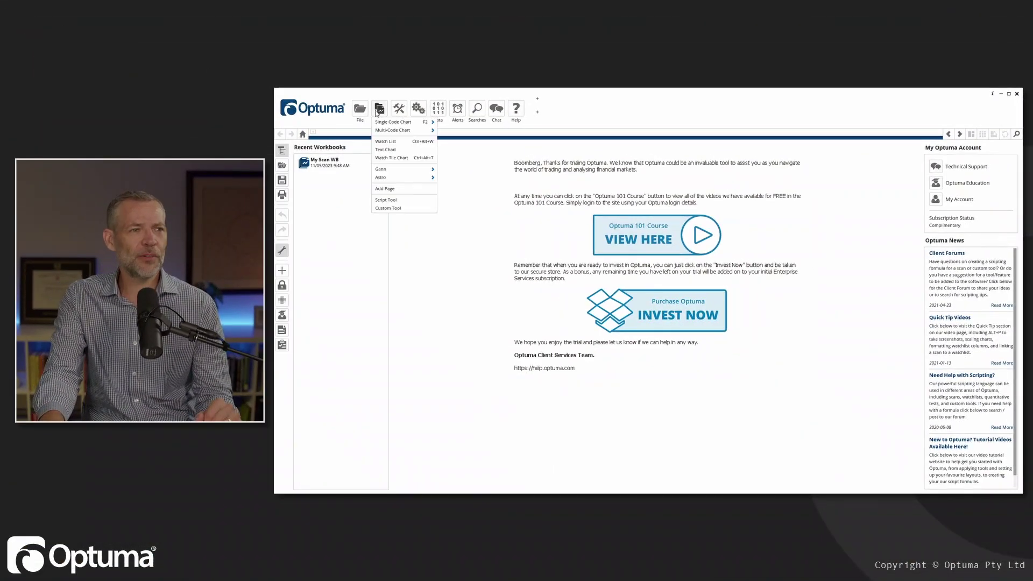
pyautogui.click(391, 143)
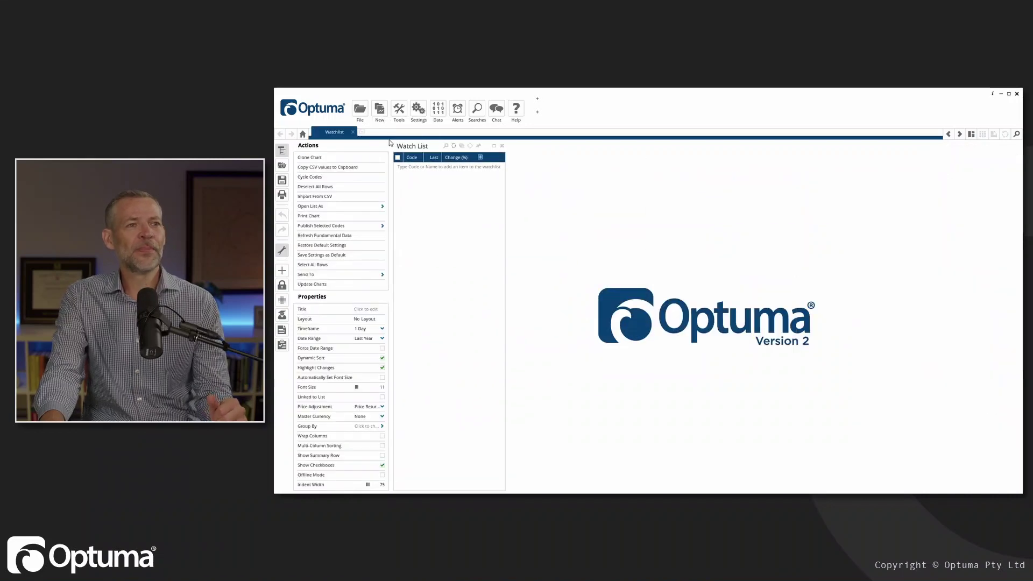
pyautogui.click(442, 274)
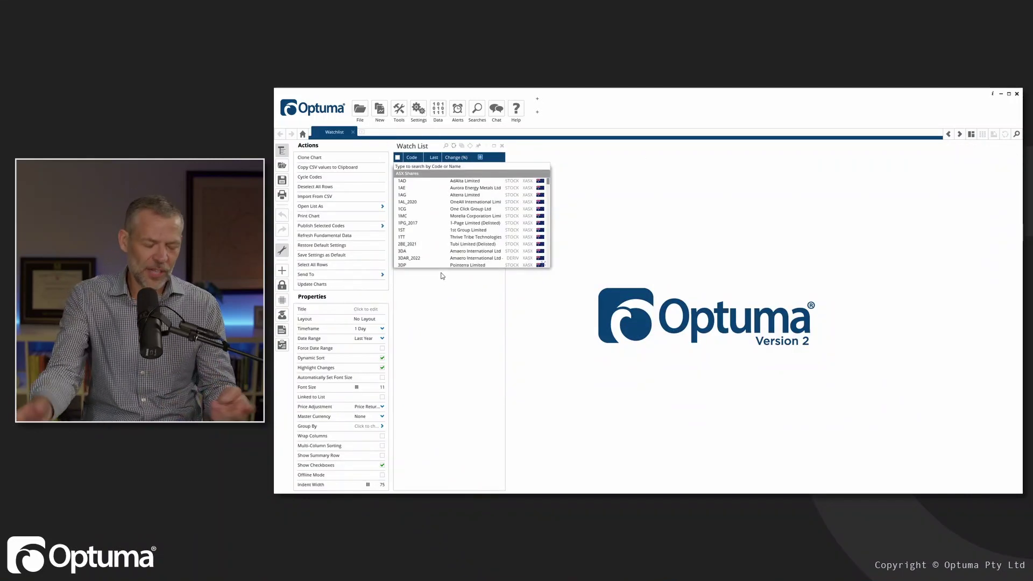
pyautogui.write('MSFT')
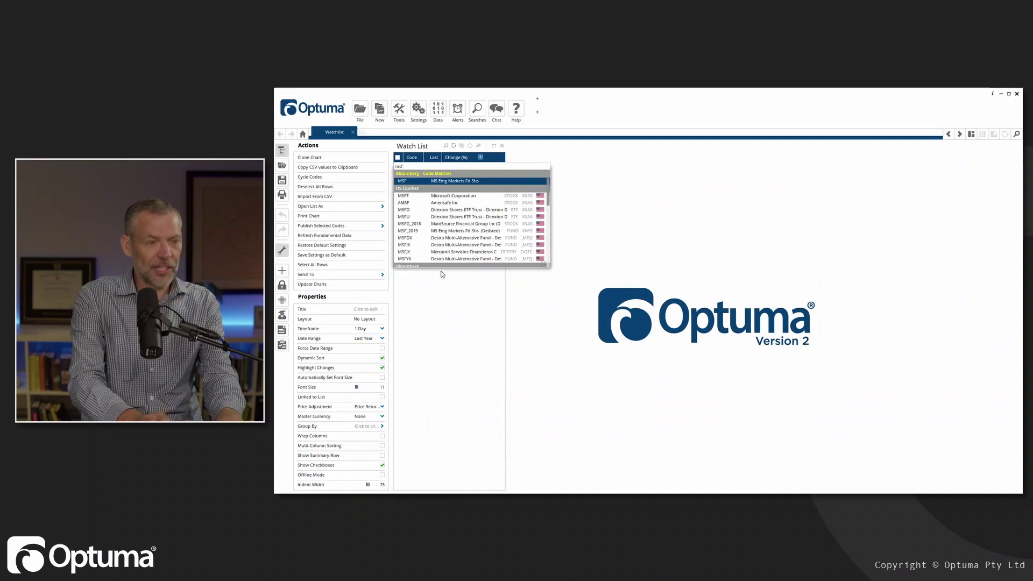
pyautogui.press('Return')
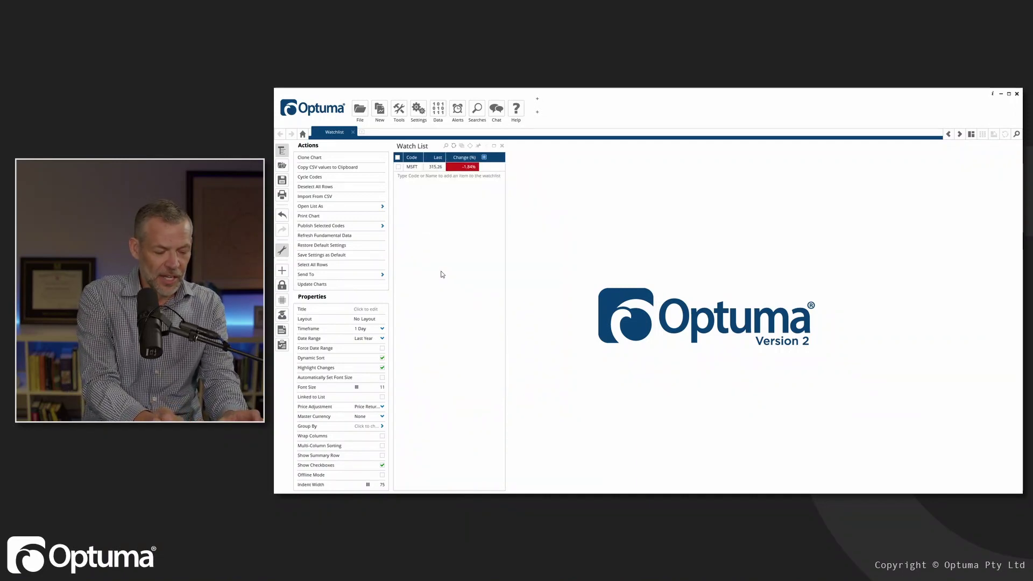
pyautogui.write('IBM')
pyautogui.press('Return')
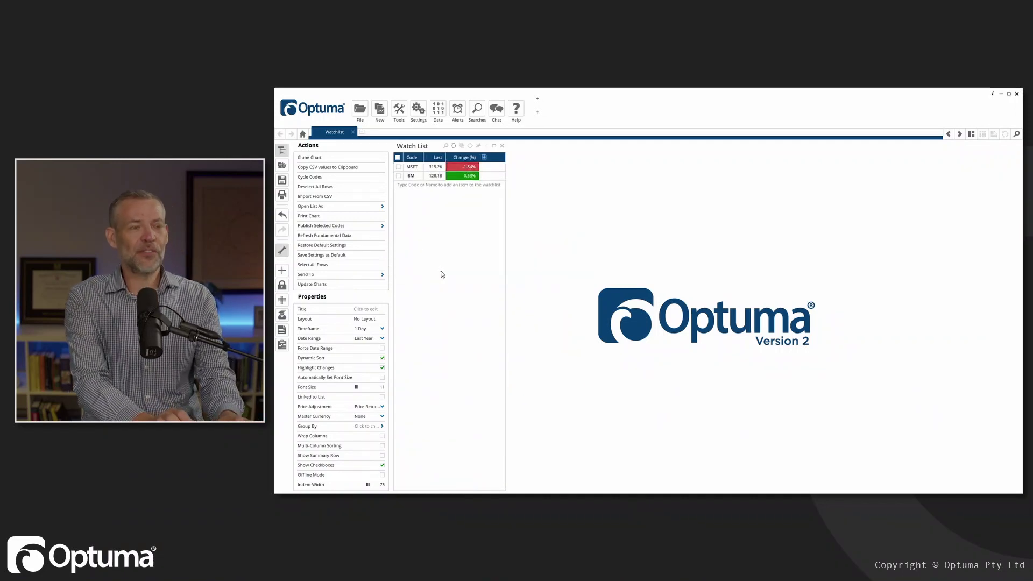
# - Add XOM and the remaining codes, then widen the watch list pane
pyautogui.write("xom'")
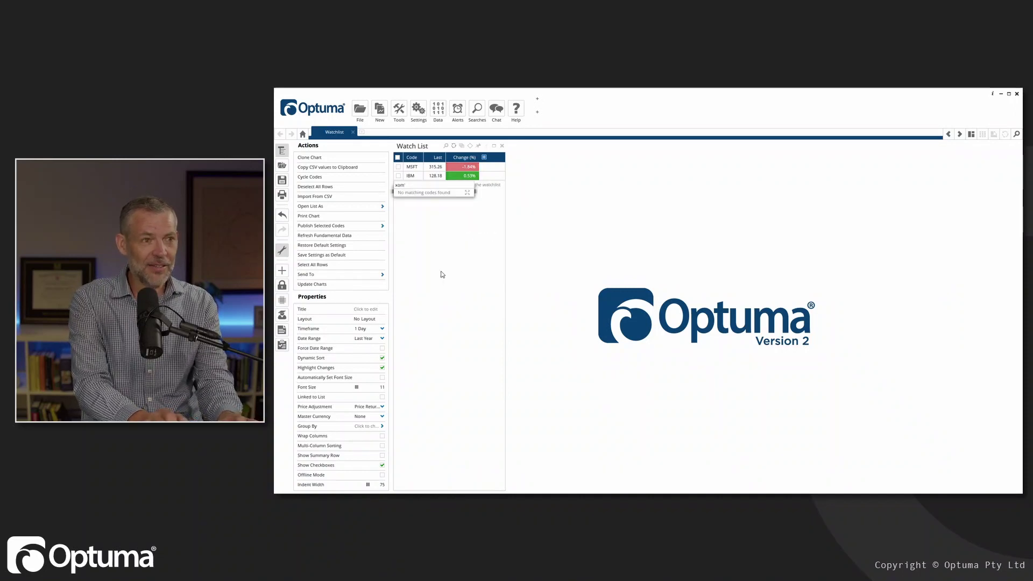
pyautogui.press('Return')
pyautogui.moveTo(505, 210); pyautogui.dragTo(609, 208)
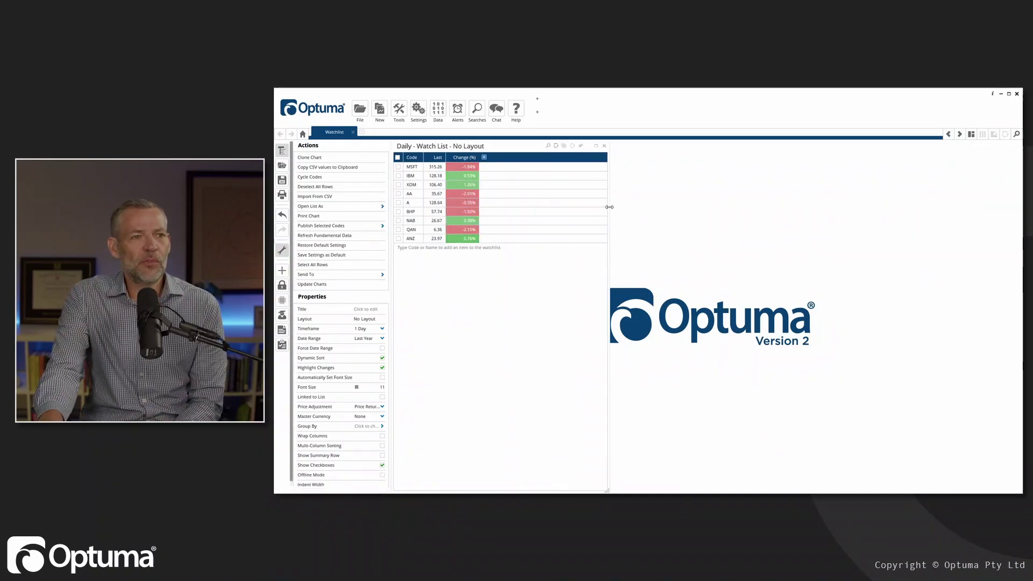
# - Add the Name and Exchange columns to the watch list
pyautogui.click(484, 157)
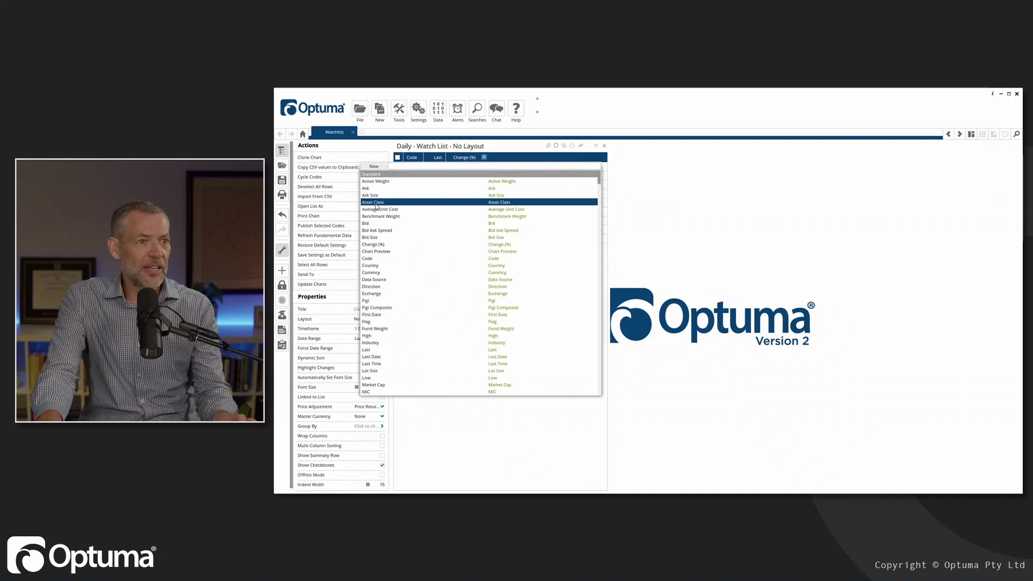
pyautogui.write('name')
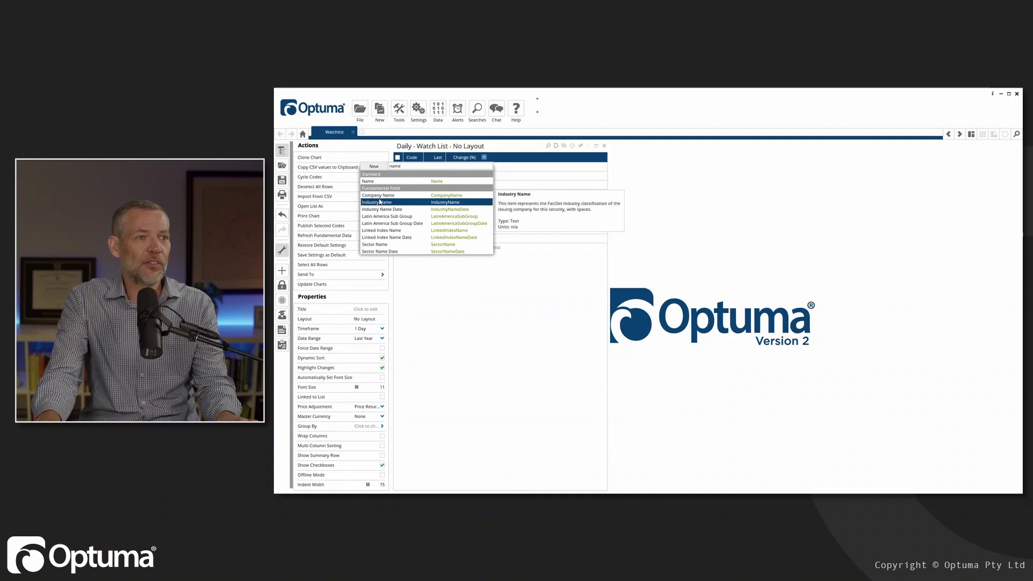
pyautogui.click(368, 182)
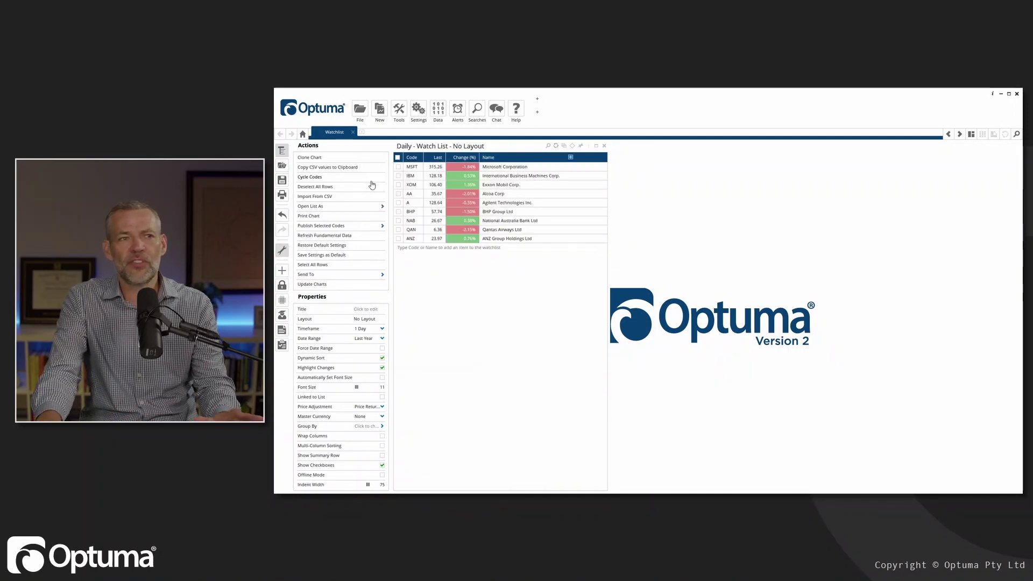
pyautogui.click(571, 157)
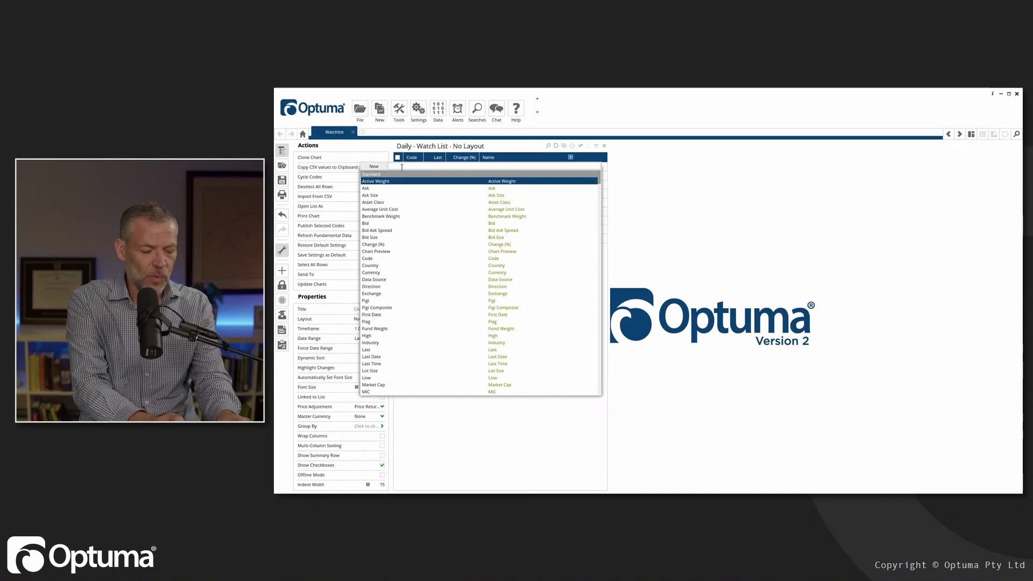
pyautogui.write('exca')
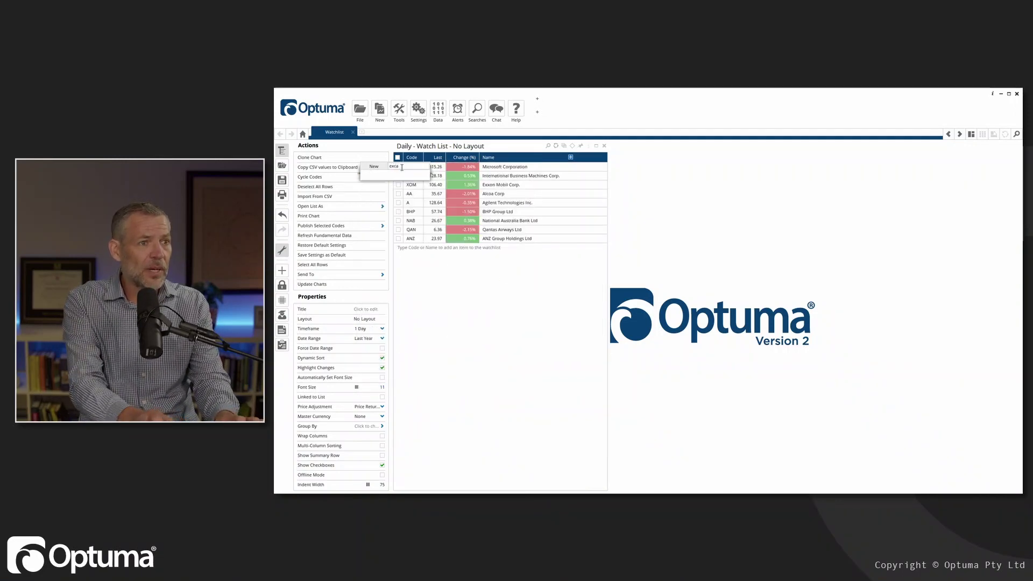
pyautogui.press('BackSpace')
pyautogui.press('BackSpace')
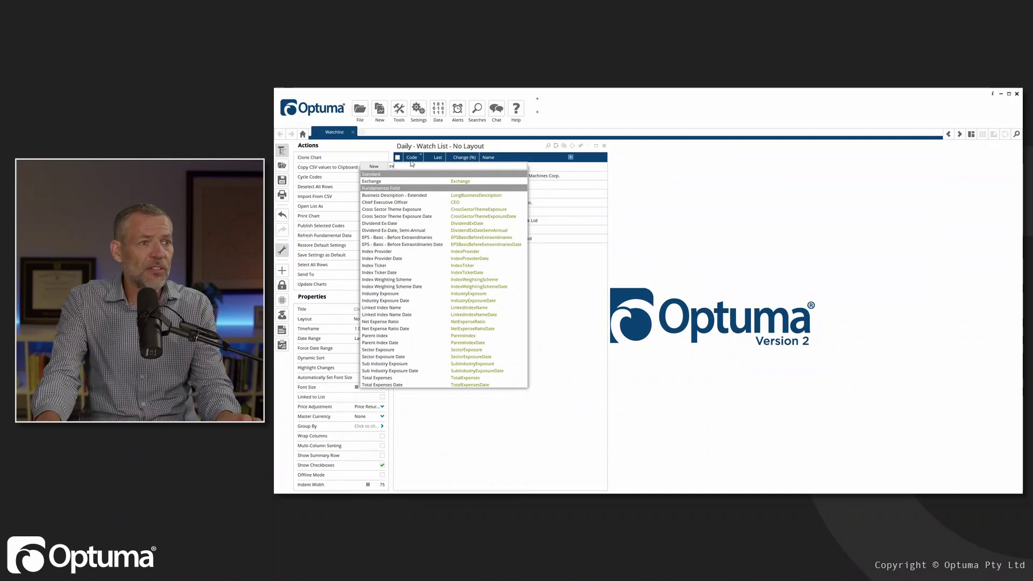
pyautogui.click(380, 181)
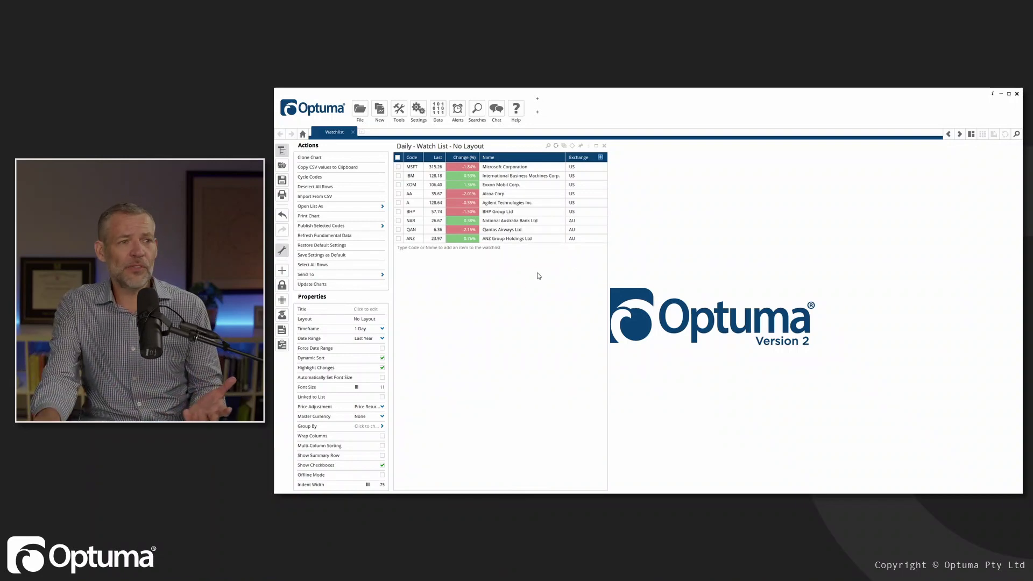
# - Chart MSFT beside the watch list, then switch the chart to IBM and finally XOM
pyautogui.click(519, 167)
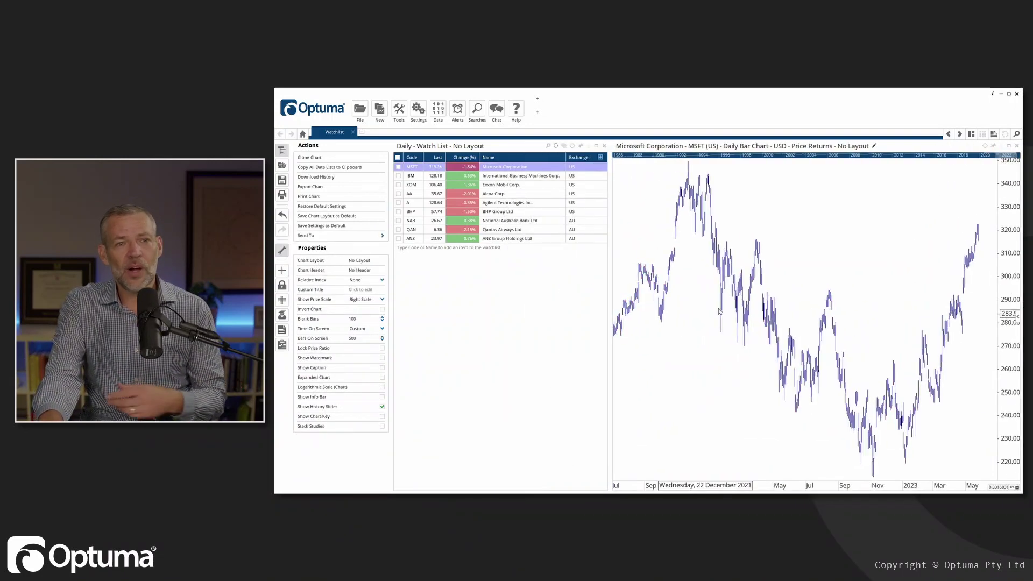
pyautogui.click(512, 176)
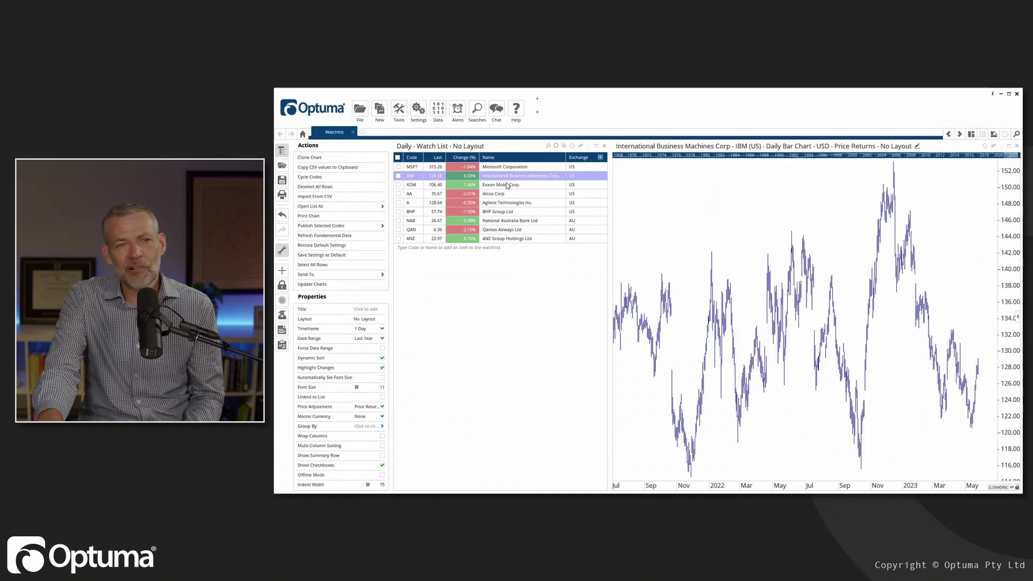
pyautogui.click(507, 186)
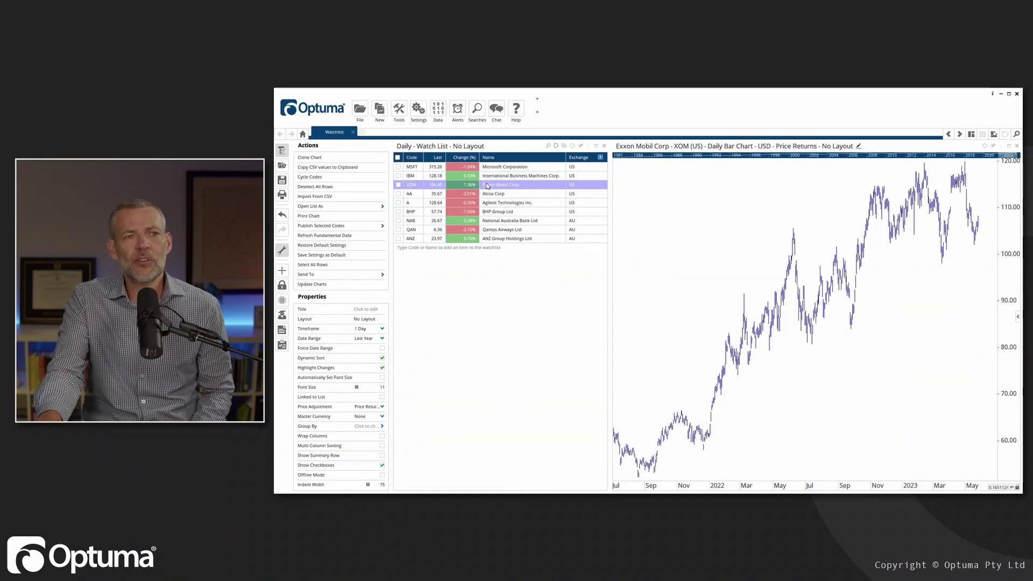
# - Save the watch list's codes as a new manual list named 'My Portfolio'
pyautogui.click(564, 146)
pyautogui.moveTo(578, 167)
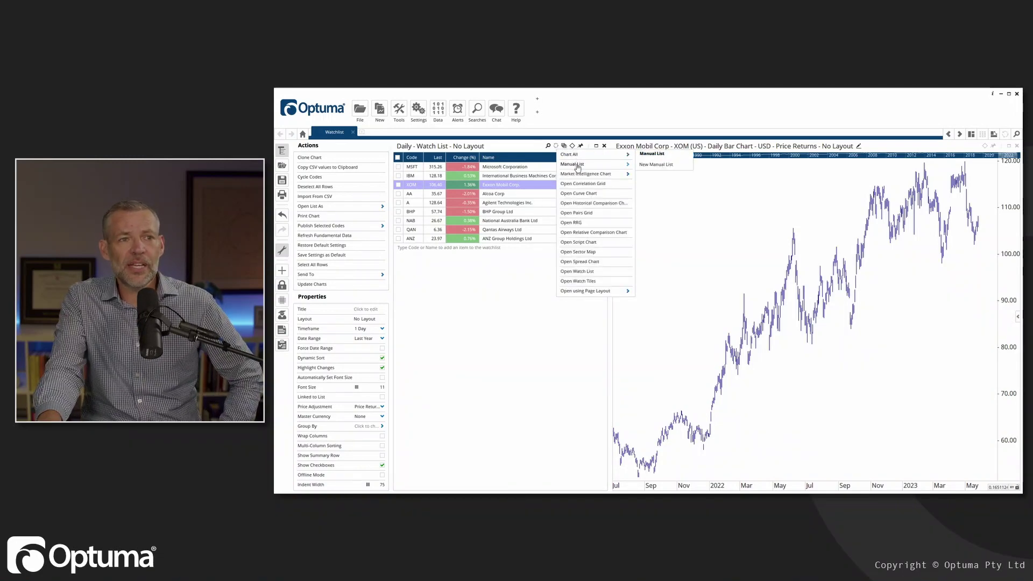
pyautogui.click(647, 166)
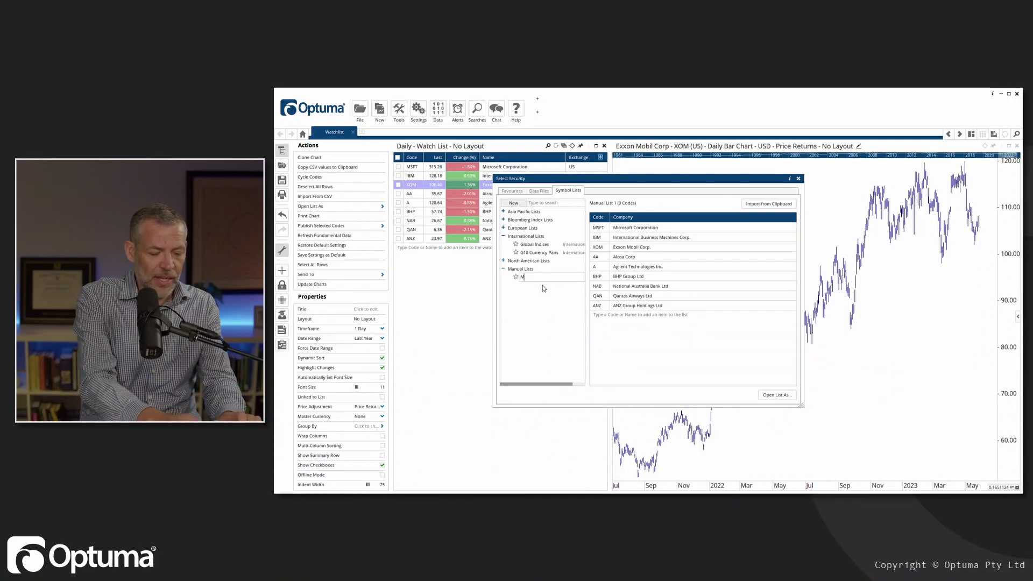
pyautogui.write('My Portfolio')
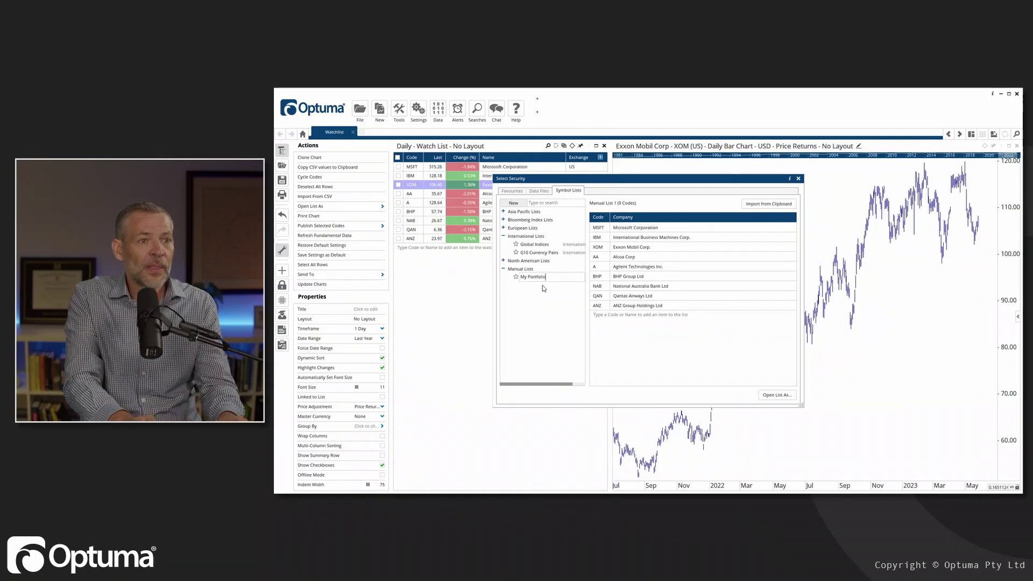
pyautogui.press('Return')
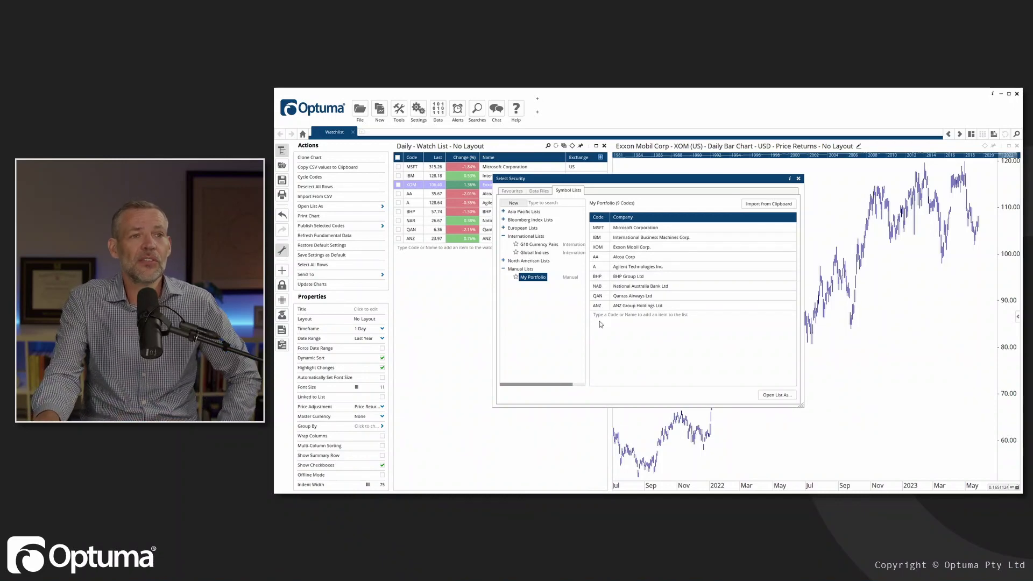
pyautogui.click(800, 179)
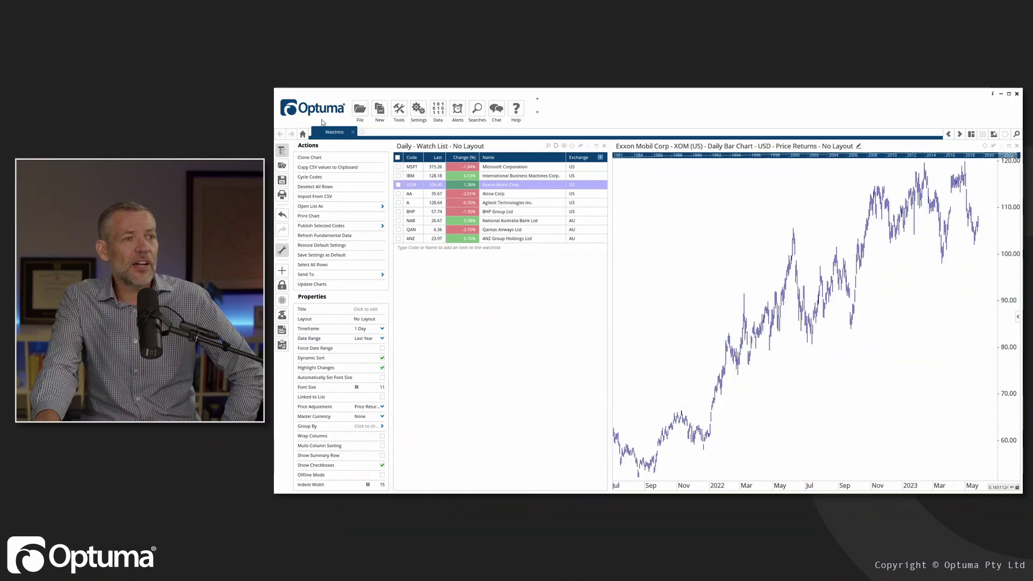
pyautogui.click(361, 111)
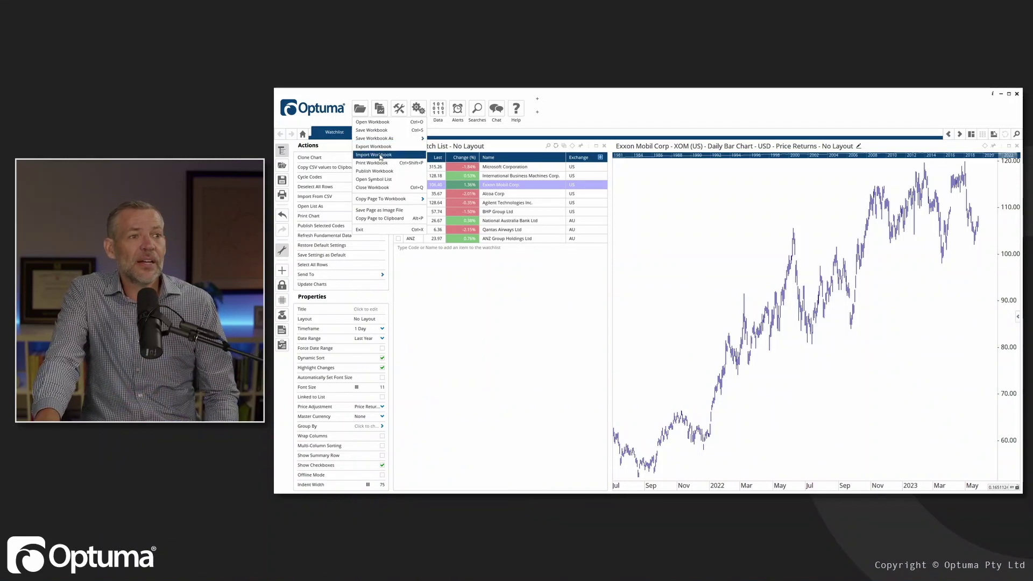
pyautogui.click(386, 180)
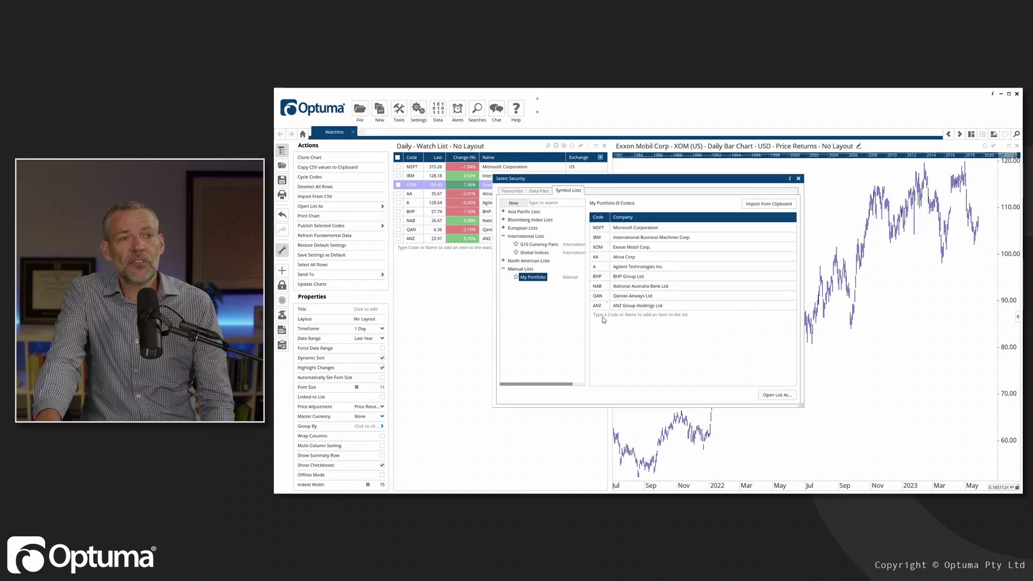
pyautogui.click(637, 332)
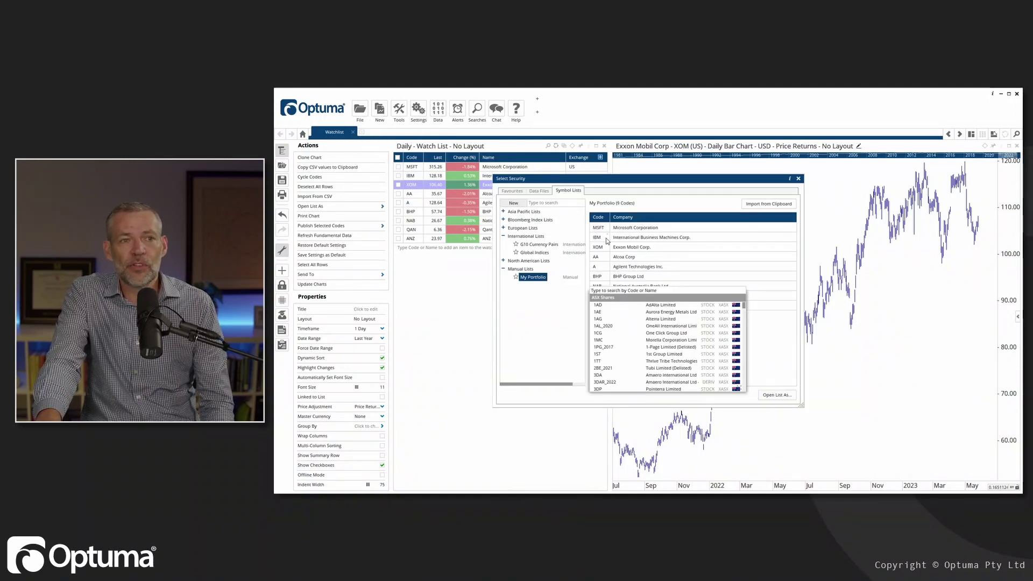
pyautogui.click(543, 319)
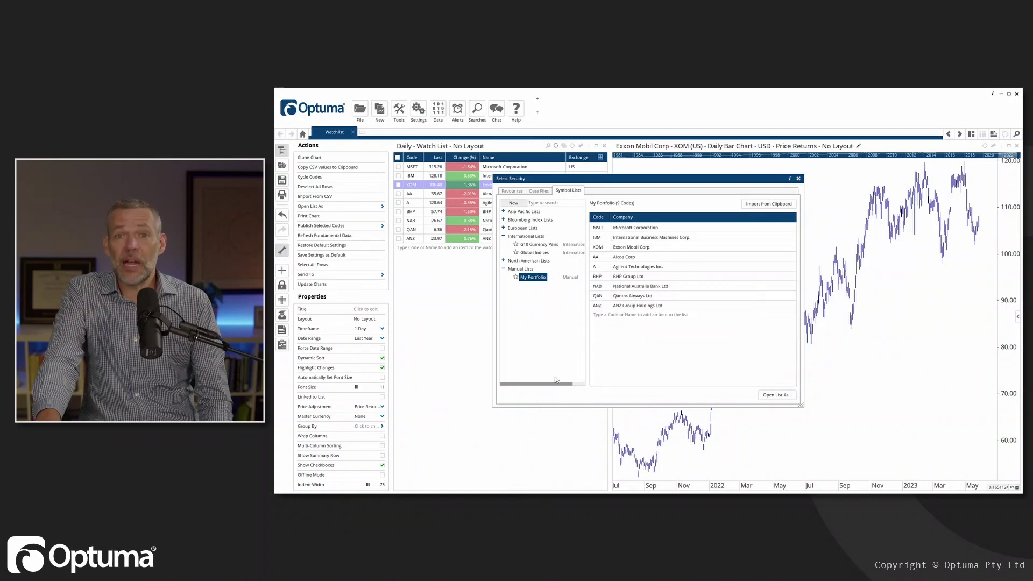
pyautogui.click(800, 180)
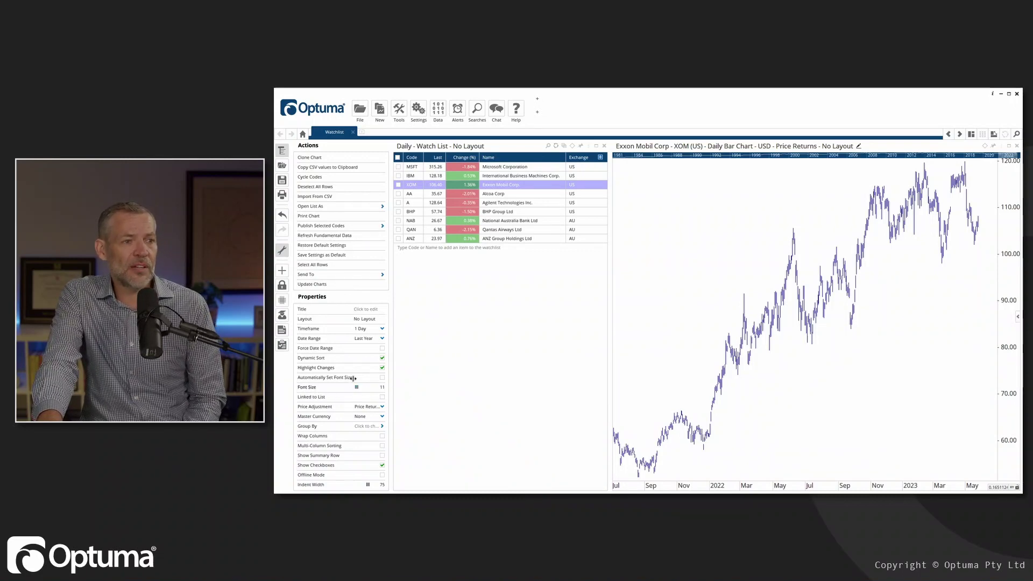
# - Confirm linking the watch list to a list and choose NASDAQ 100 as the list to use
pyautogui.click(490, 327)
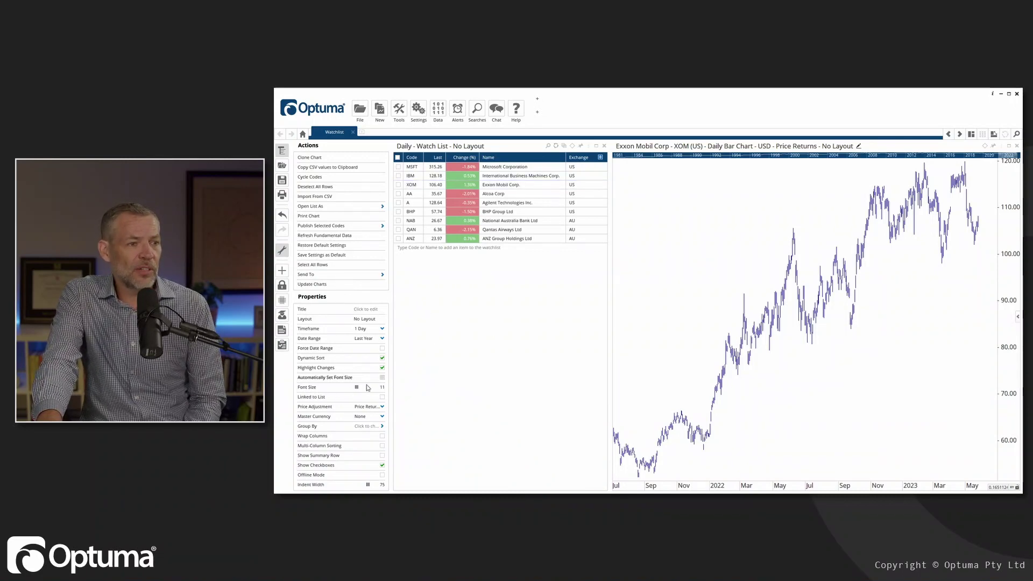
pyautogui.click(382, 398)
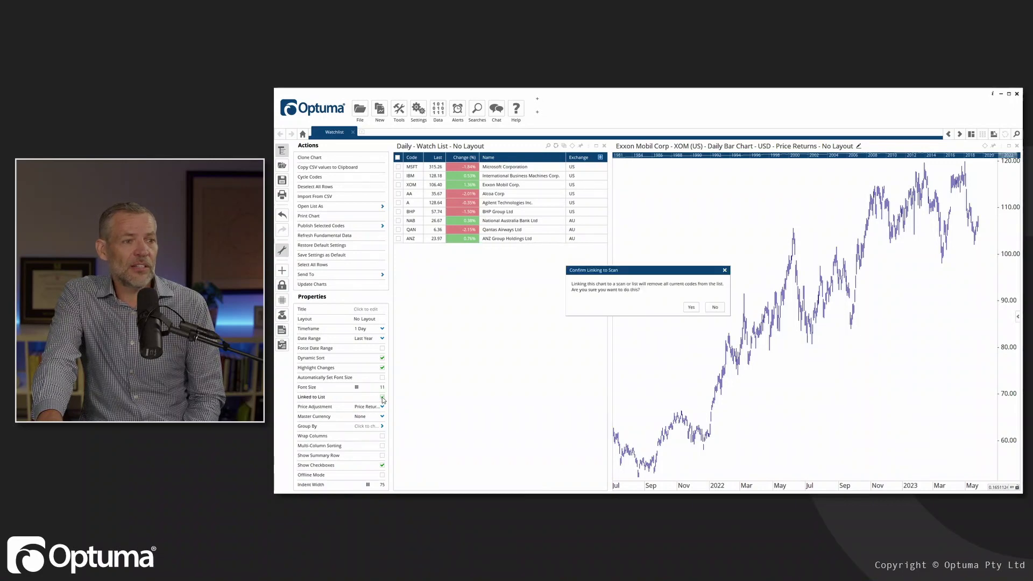
pyautogui.click(692, 310)
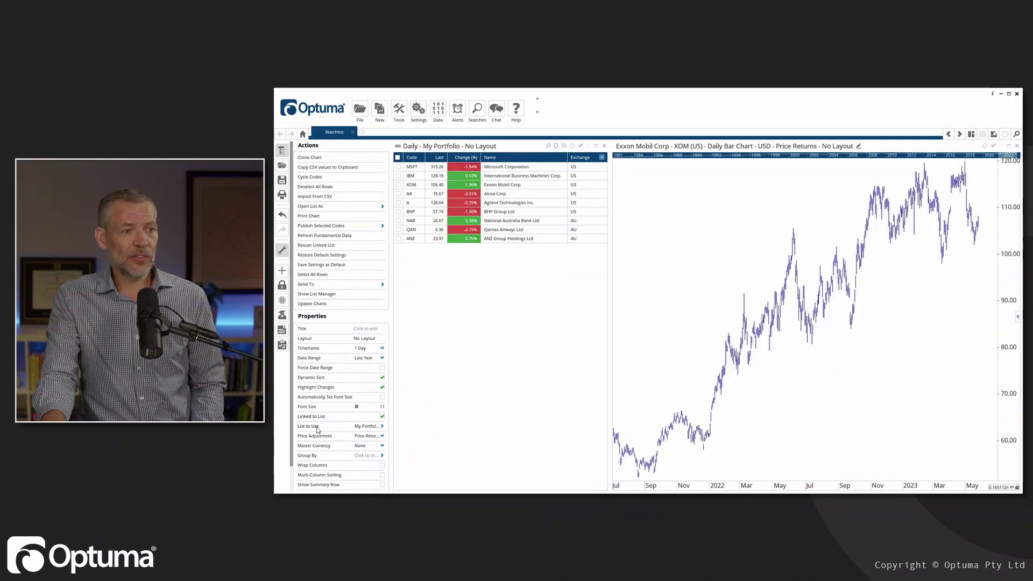
pyautogui.click(365, 431)
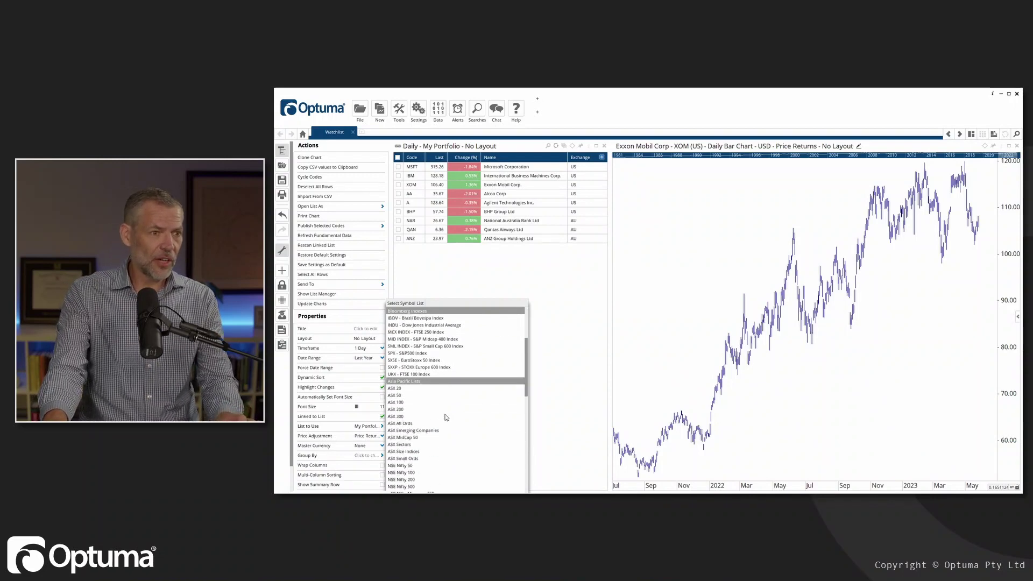
pyautogui.scroll(-8, 445, 417)
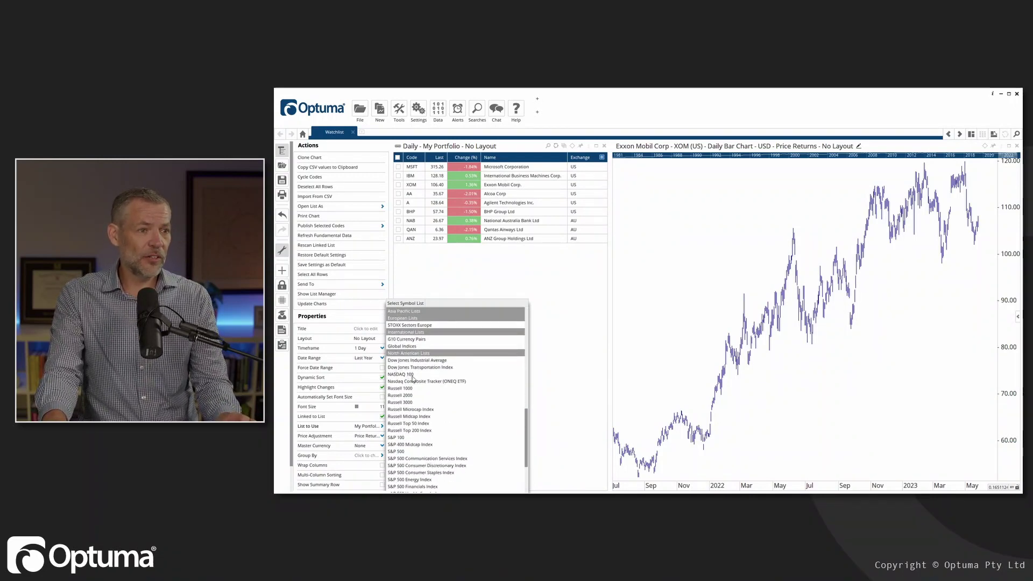
pyautogui.click(401, 374)
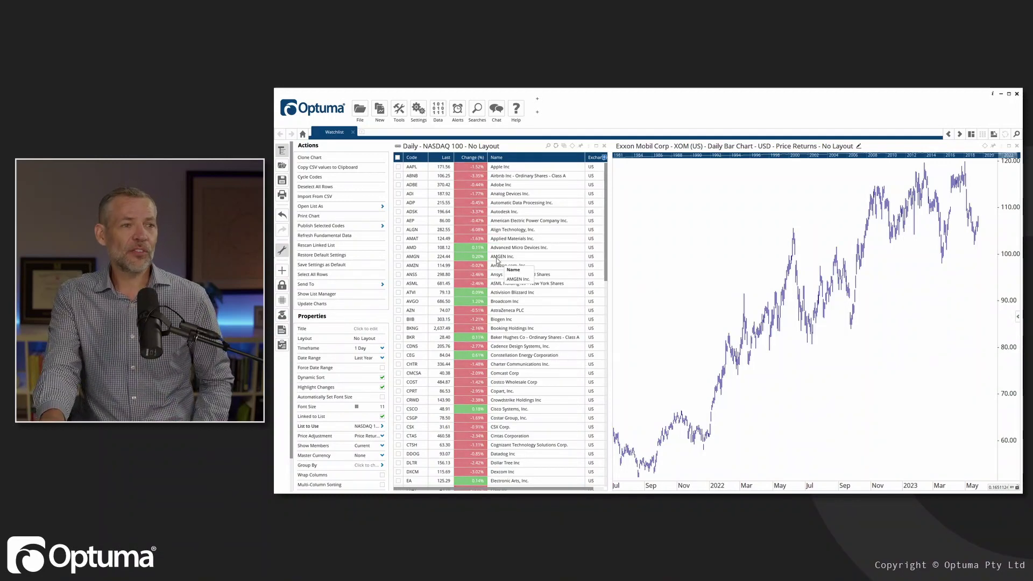
# - Select ALGN in the watch list, then step down to AMAT to chart Applied Materials
pyautogui.click(420, 235)
pyautogui.press('Down')
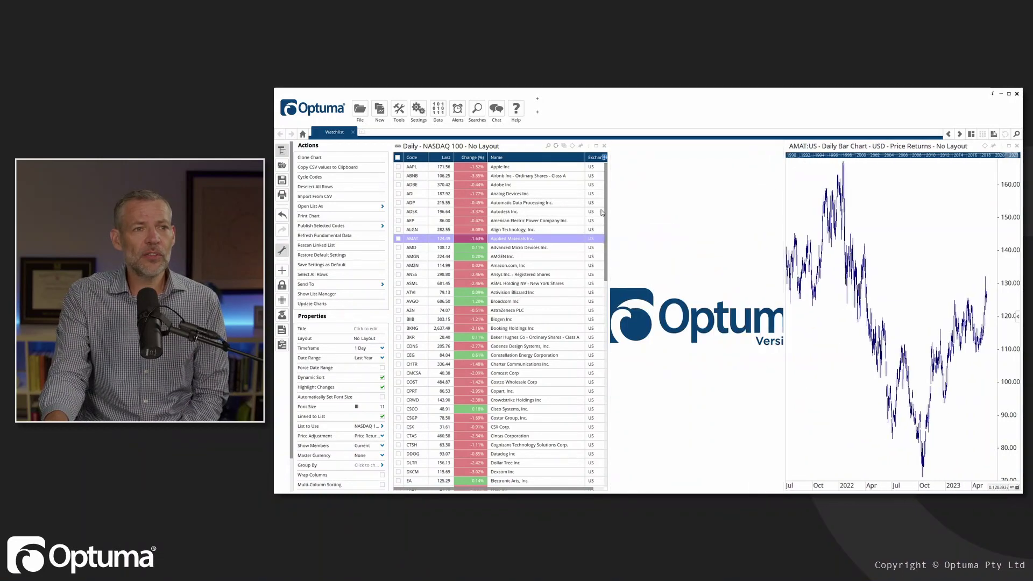
# - Widen the watch list pane and add a Chart Preview column
pyautogui.moveTo(609, 208); pyautogui.dragTo(773, 200)
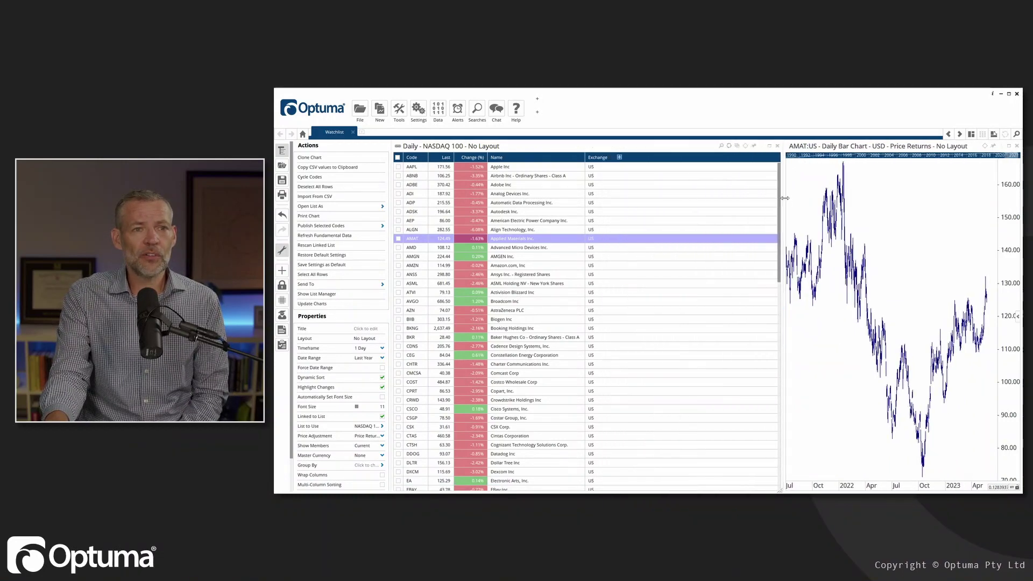
pyautogui.click(619, 157)
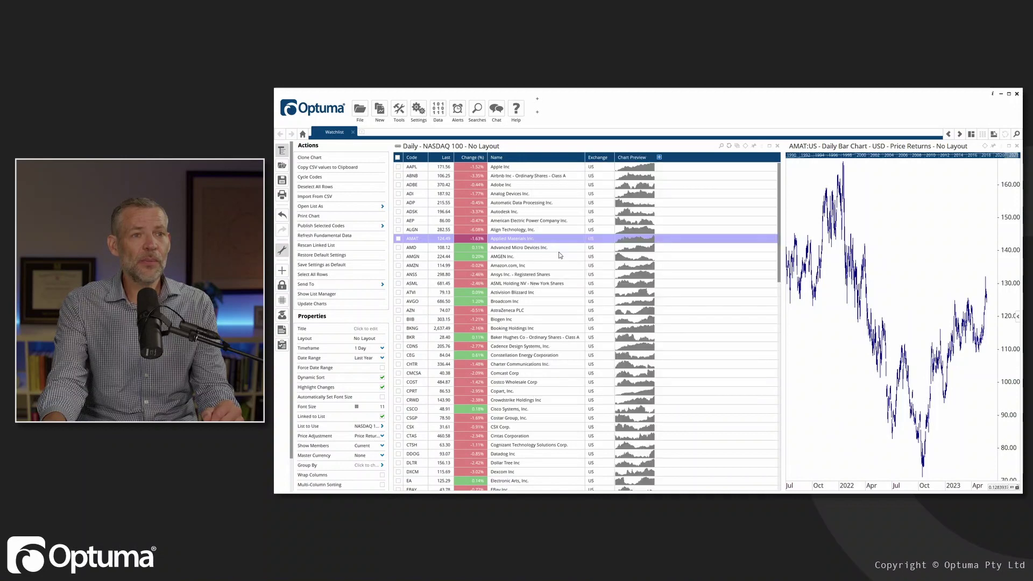
pyautogui.click(560, 252)
pyautogui.moveTo(638, 168)
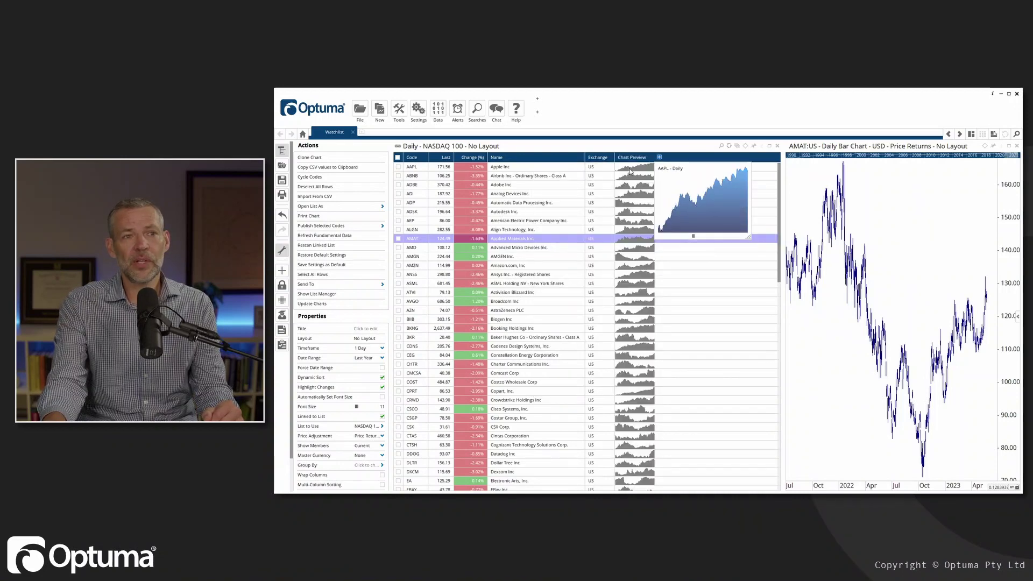
# - Add a Yearly Range column to the watch list
pyautogui.click(660, 158)
pyautogui.scroll(-5, 638, 214)
pyautogui.scroll(-2, 585, 376)
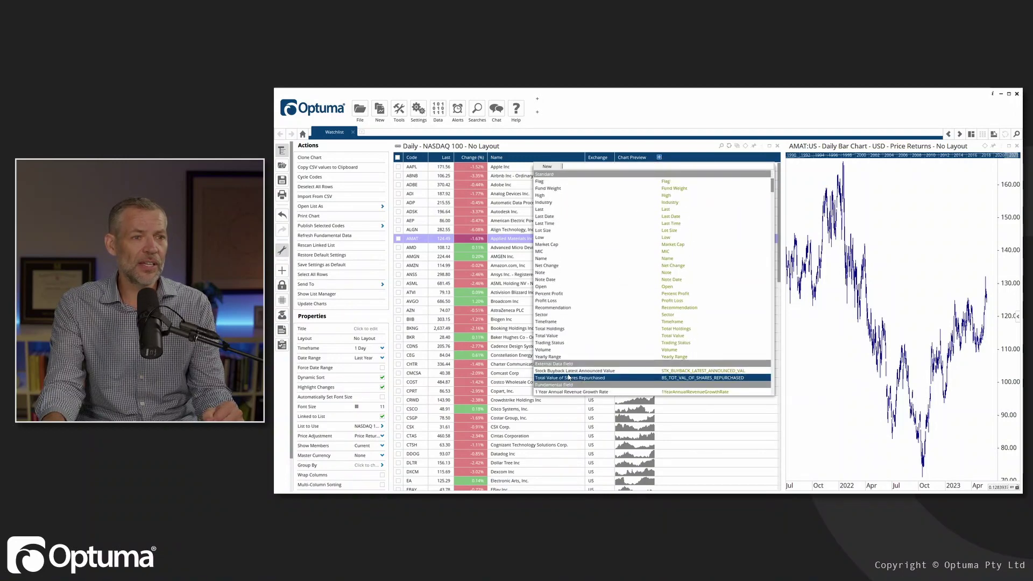
pyautogui.click(549, 357)
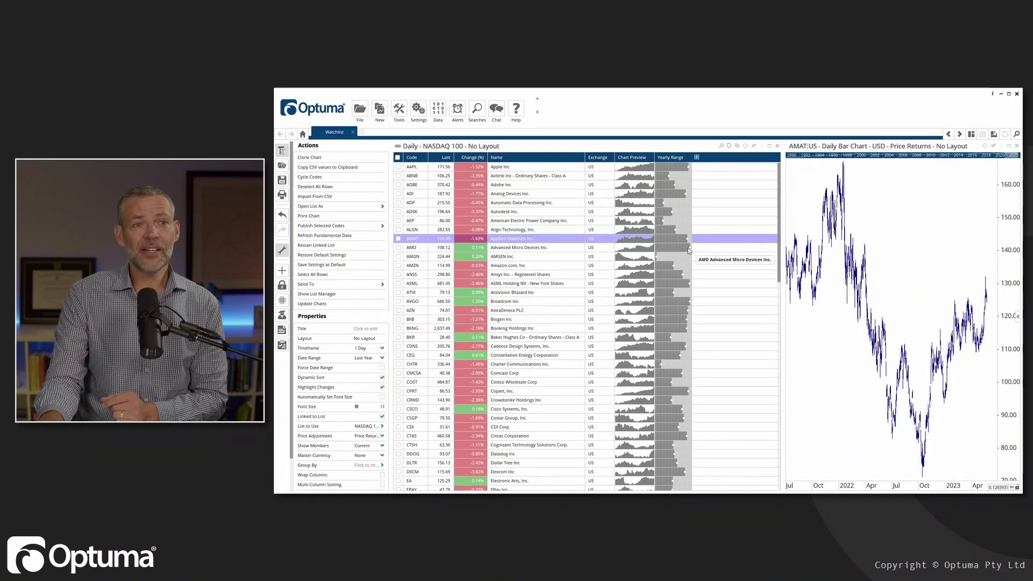
pyautogui.moveTo(629, 249)
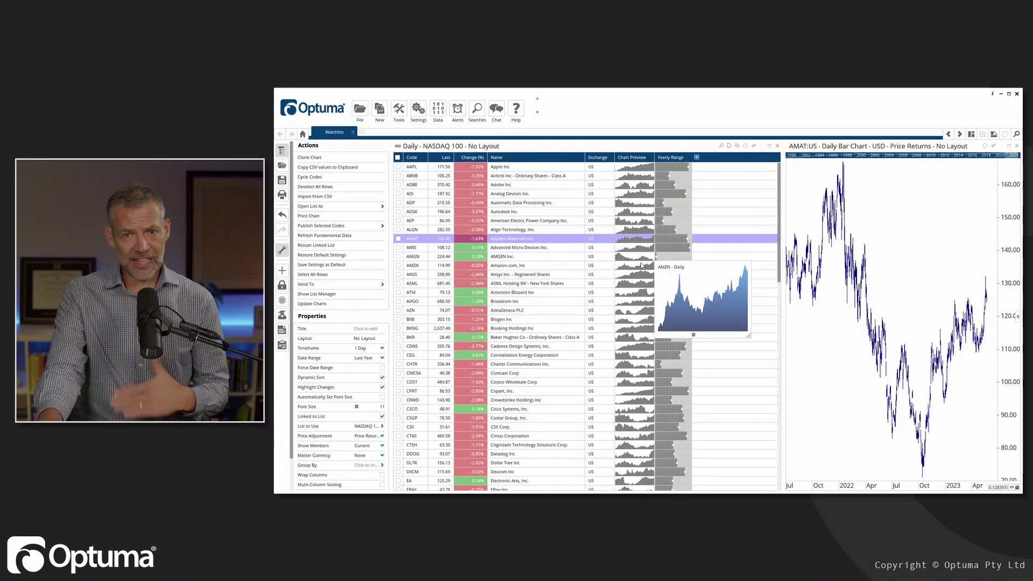
# - Add a script column testing CLOSE() > MA with 20 bars and Exponential style
pyautogui.click(697, 157)
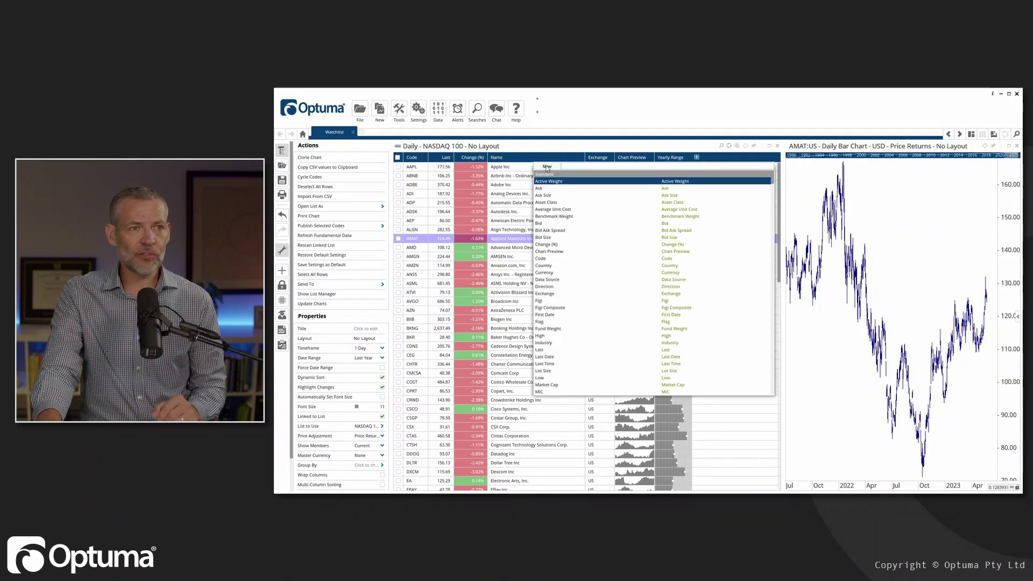
pyautogui.click(547, 166)
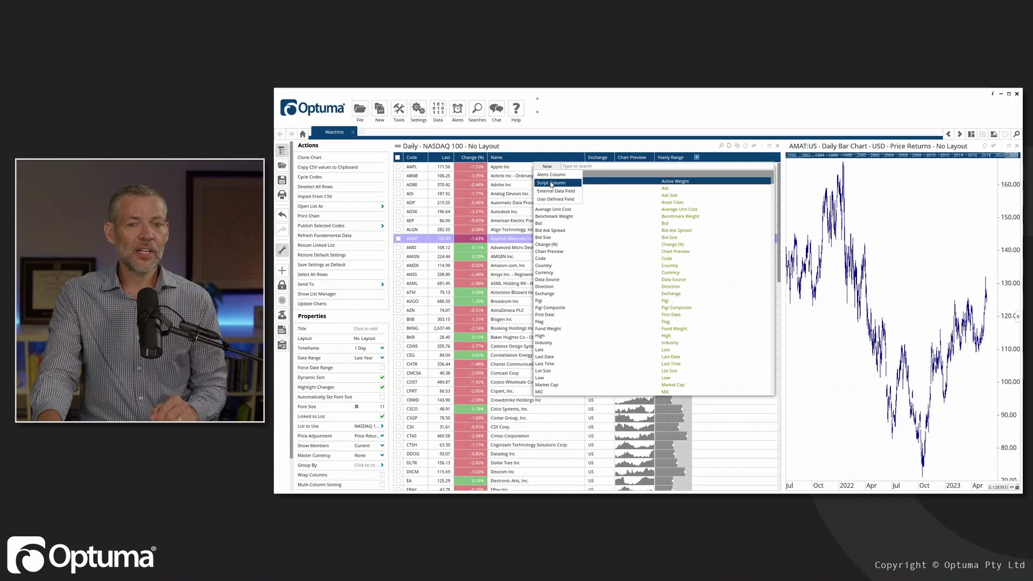
pyautogui.click(551, 183)
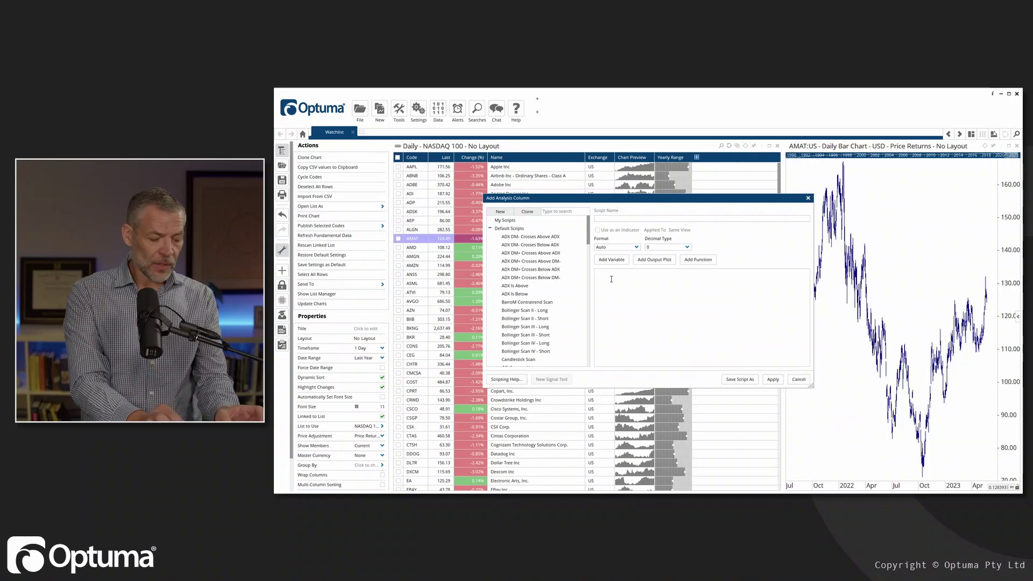
pyautogui.write('clo')
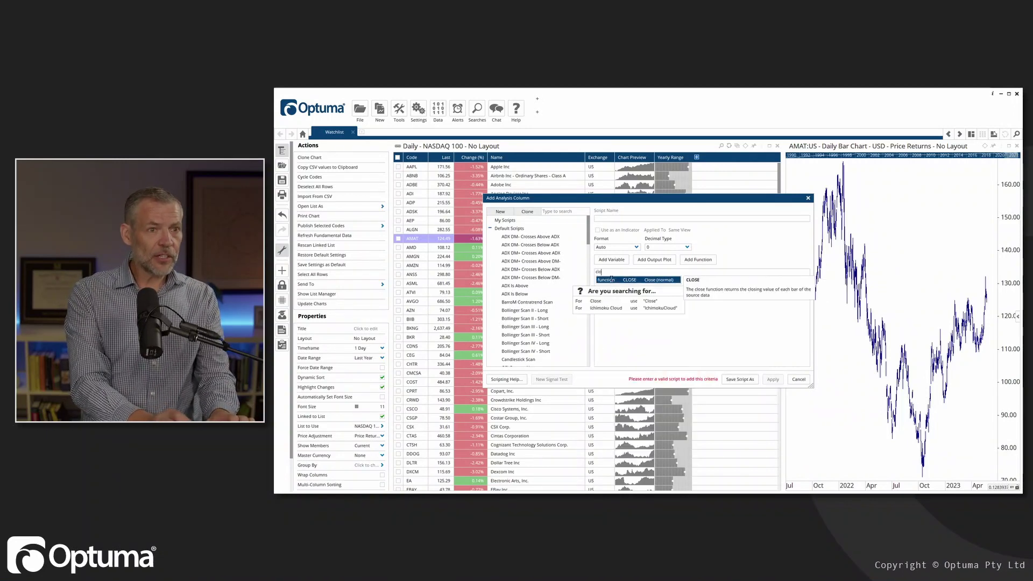
pyautogui.click(611, 279)
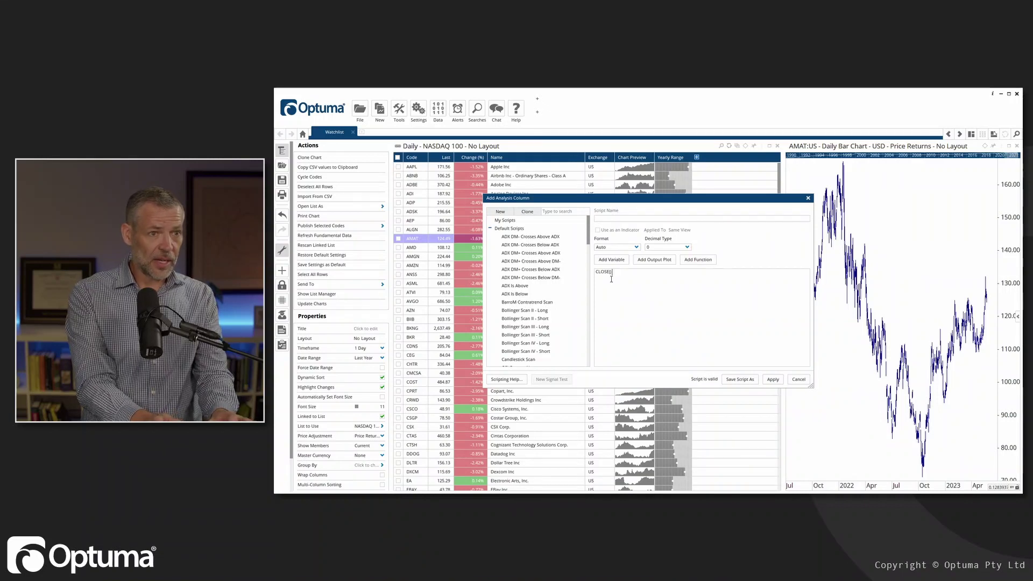
pyautogui.write('>')
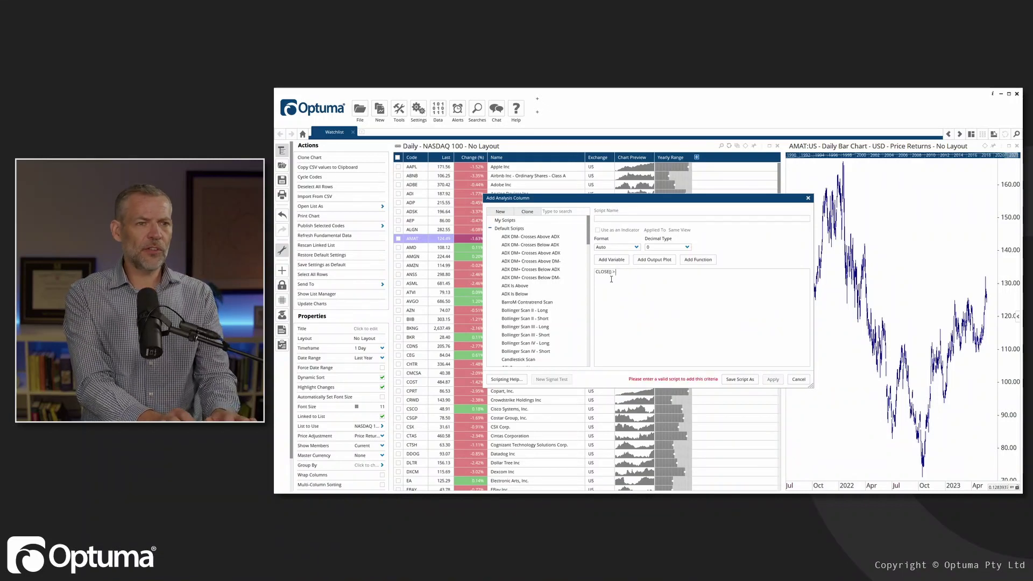
pyautogui.write(' ma')
pyautogui.press('Return')
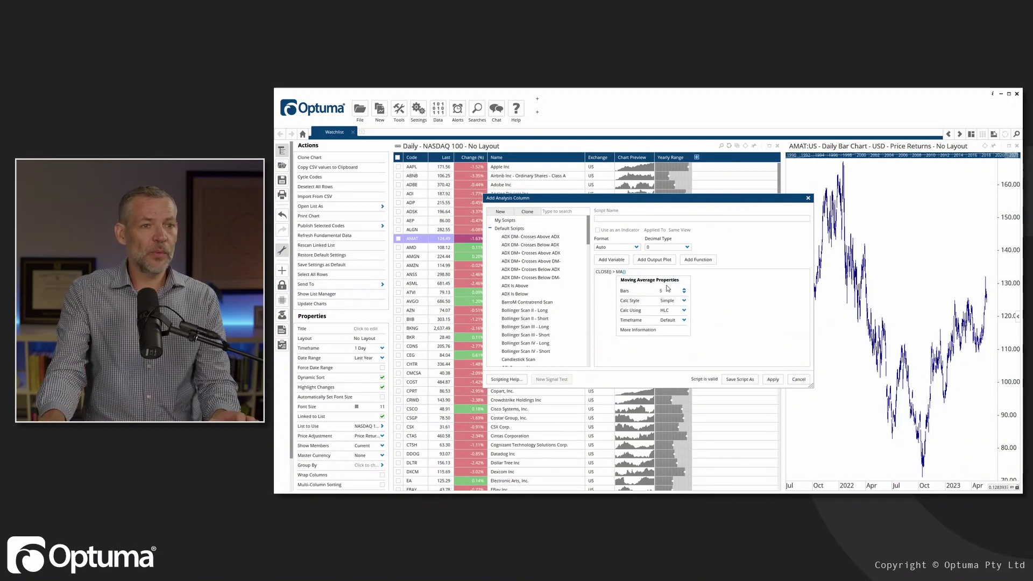
pyautogui.doubleClick(666, 290)
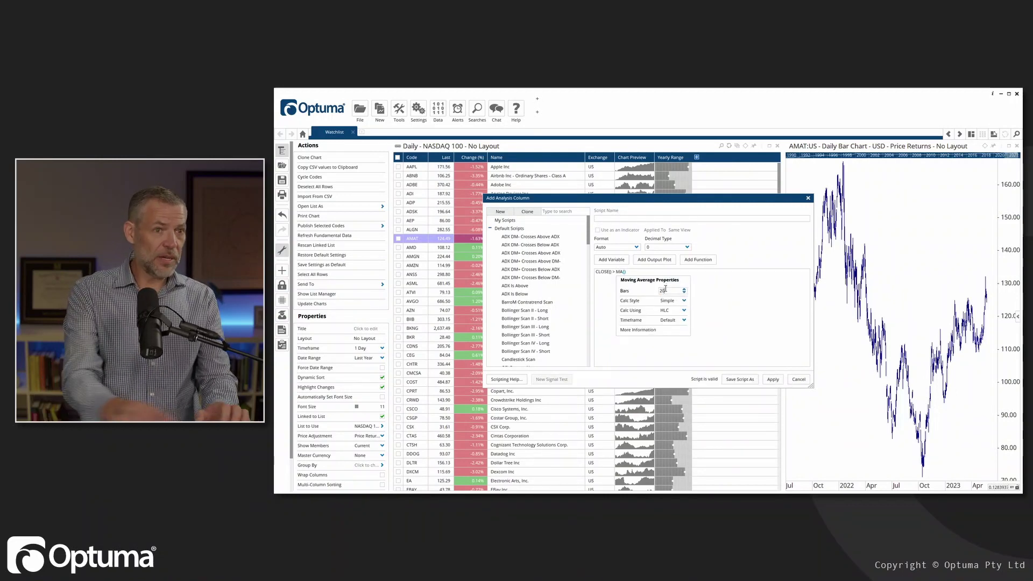
pyautogui.click(672, 300)
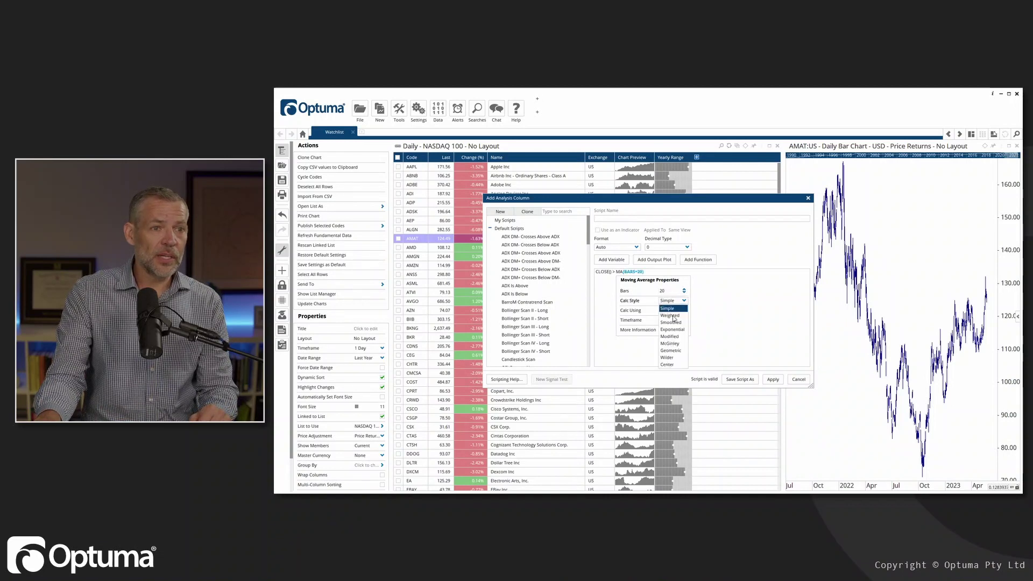
pyautogui.click(672, 329)
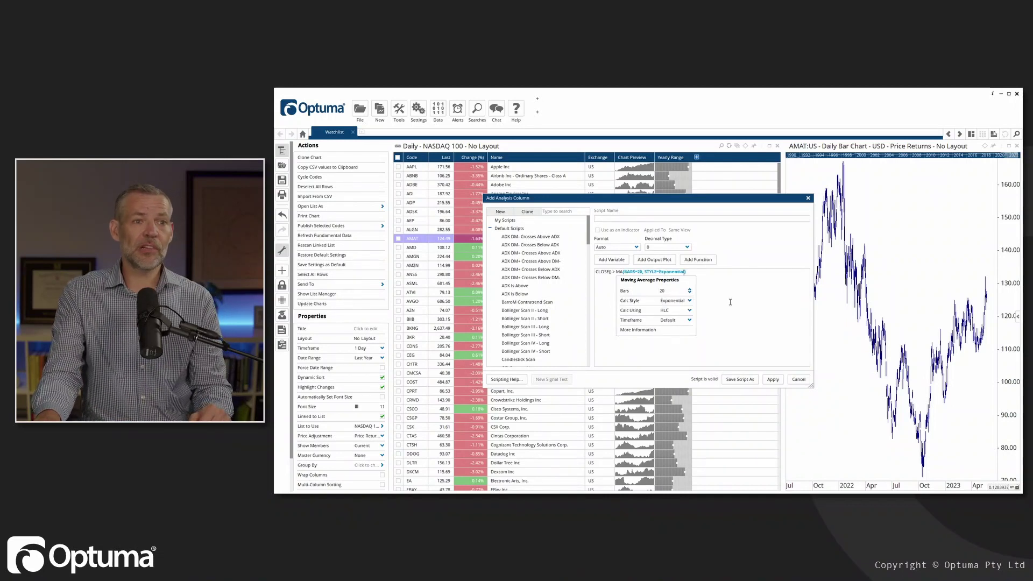
pyautogui.click(772, 380)
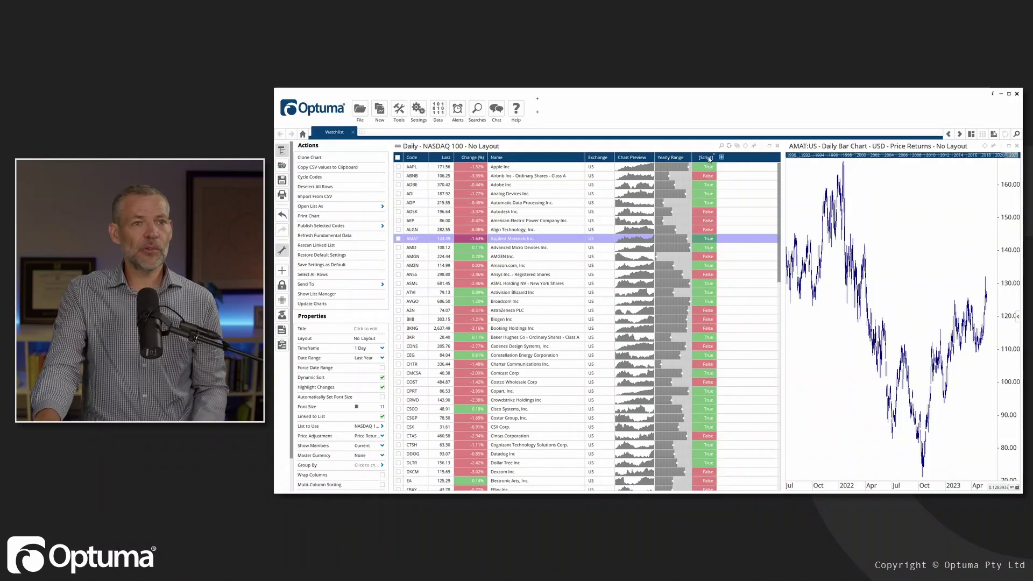
# - Change the [Script] column's label to 'Close > MA'
pyautogui.rightClick(707, 158)
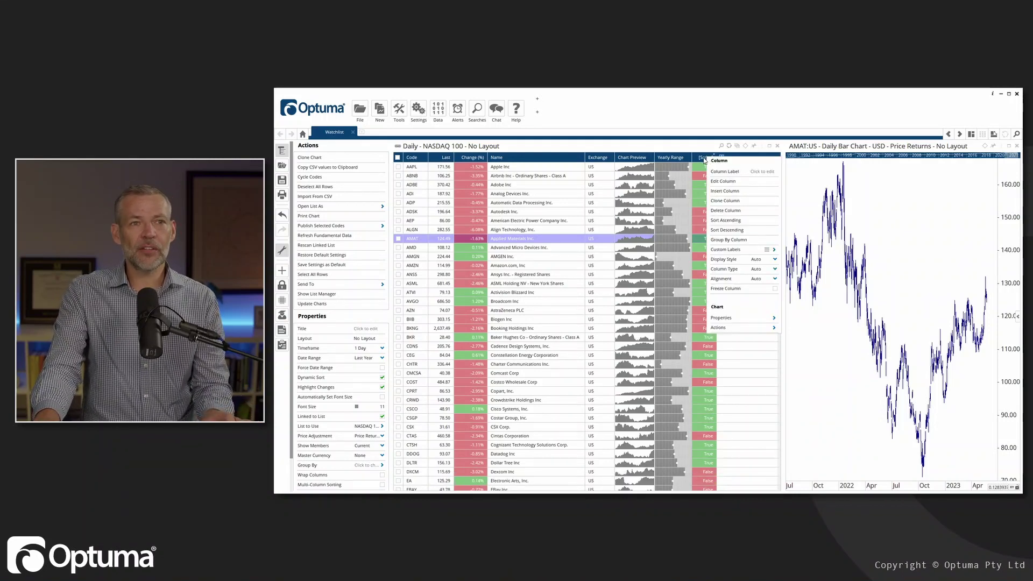
pyautogui.click(758, 172)
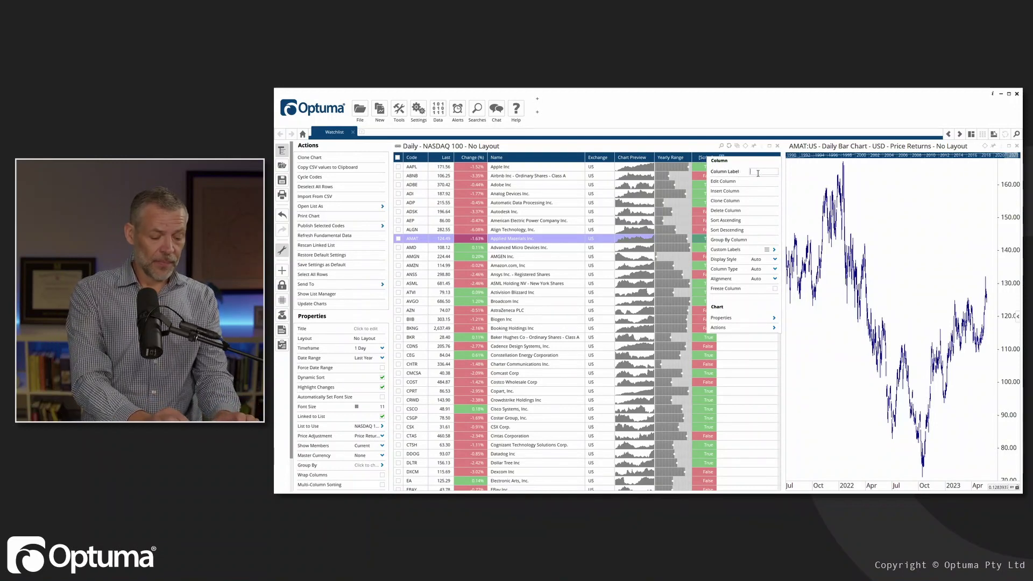
pyautogui.write('Close')
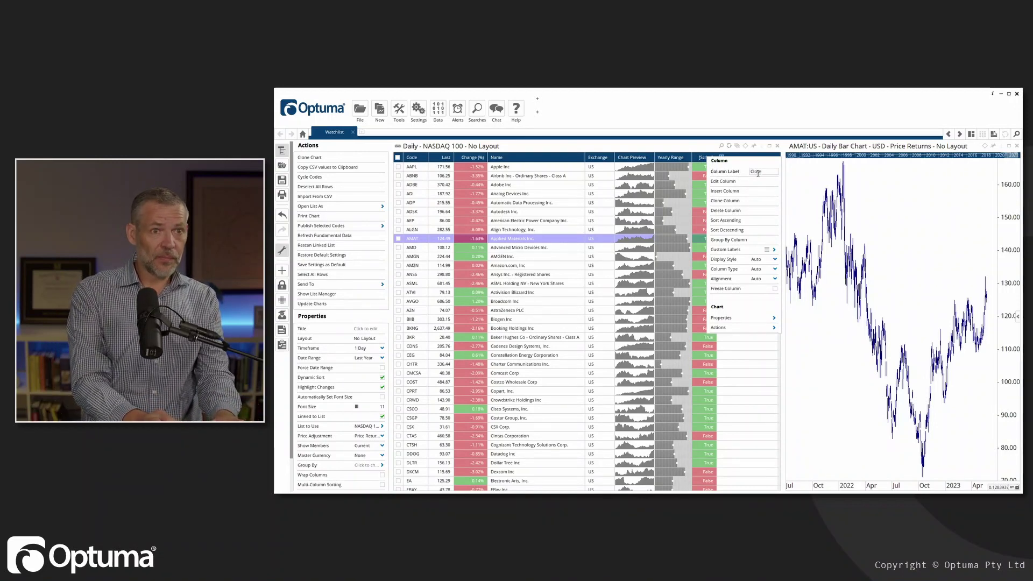
pyautogui.write(' > MA')
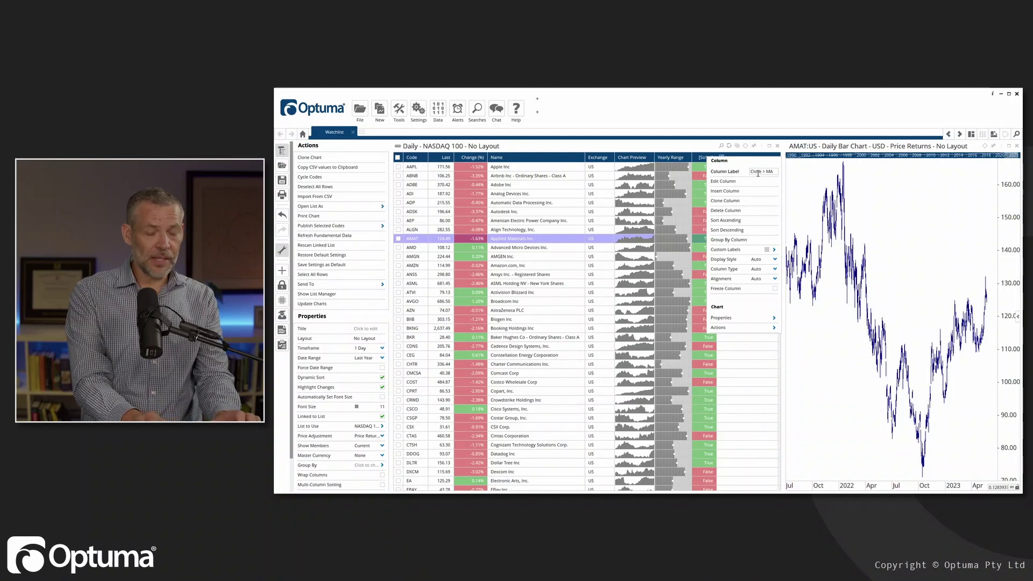
pyautogui.press('Return')
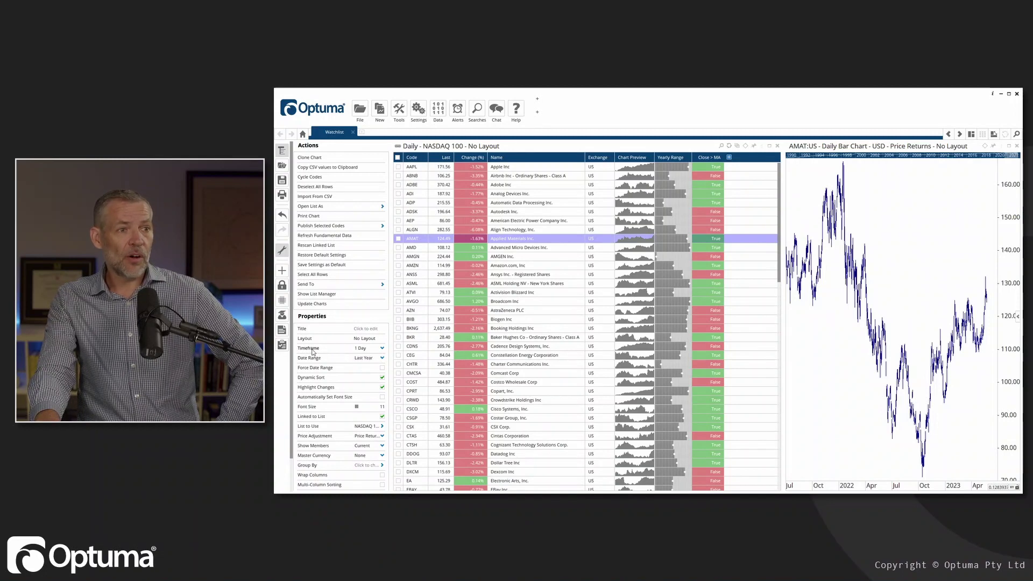
# - Set the watch list's Timeframe property to 1 Week
pyautogui.click(367, 350)
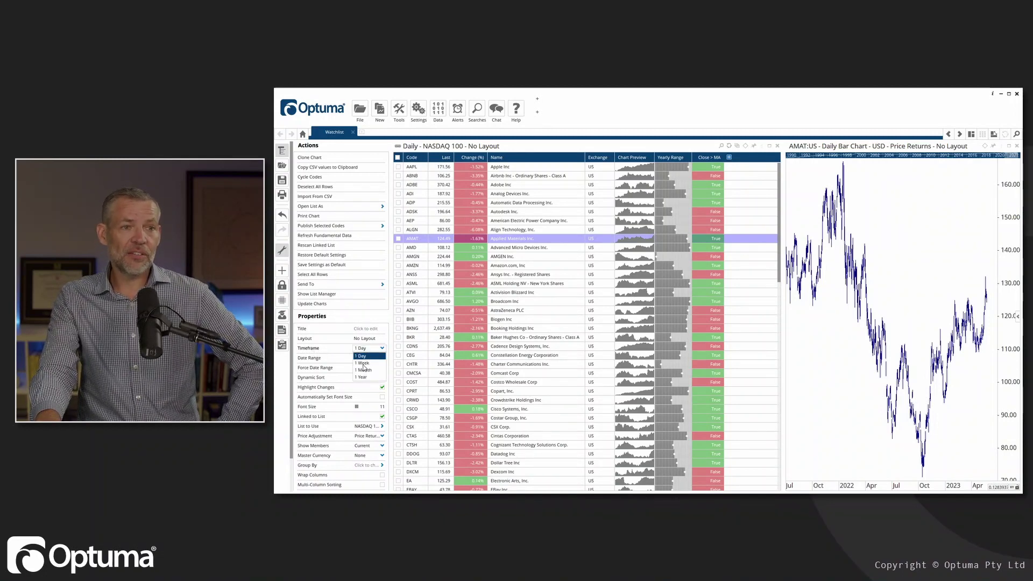
pyautogui.click(362, 364)
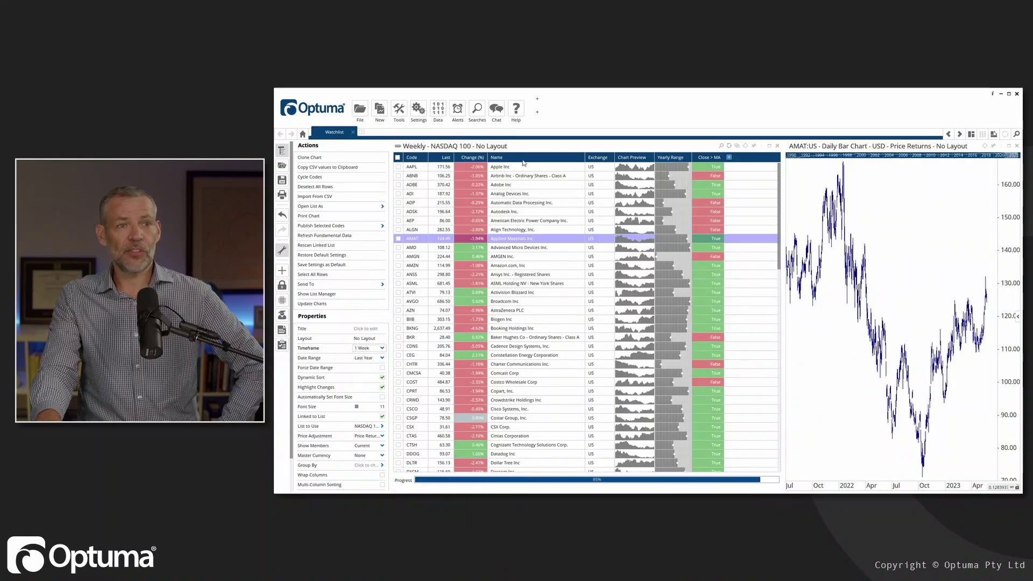
pyautogui.moveTo(647, 201)
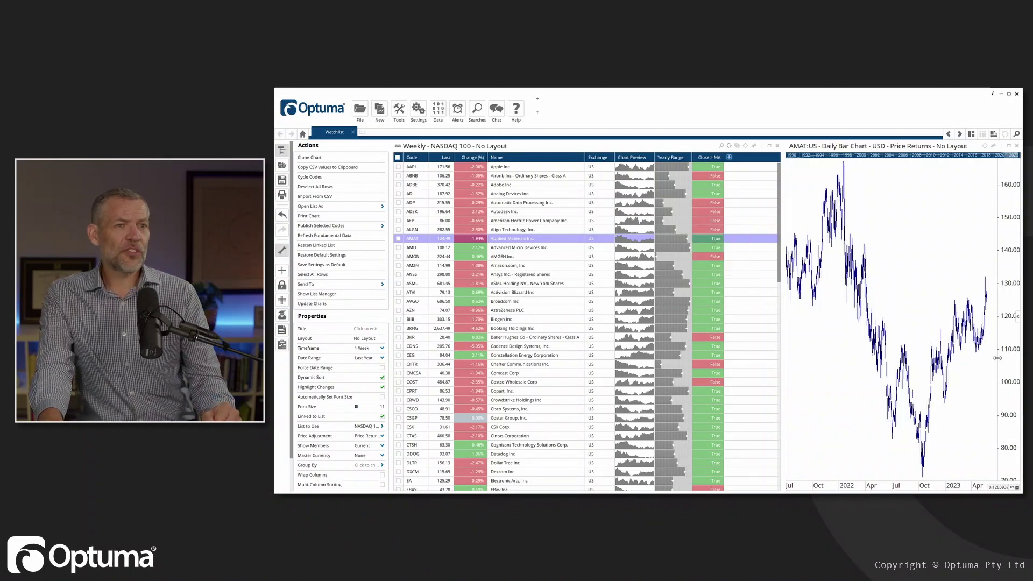
# - Delete the Chart Preview column and add an EPS TTM column found by searching 'ttm'
pyautogui.click(651, 157)
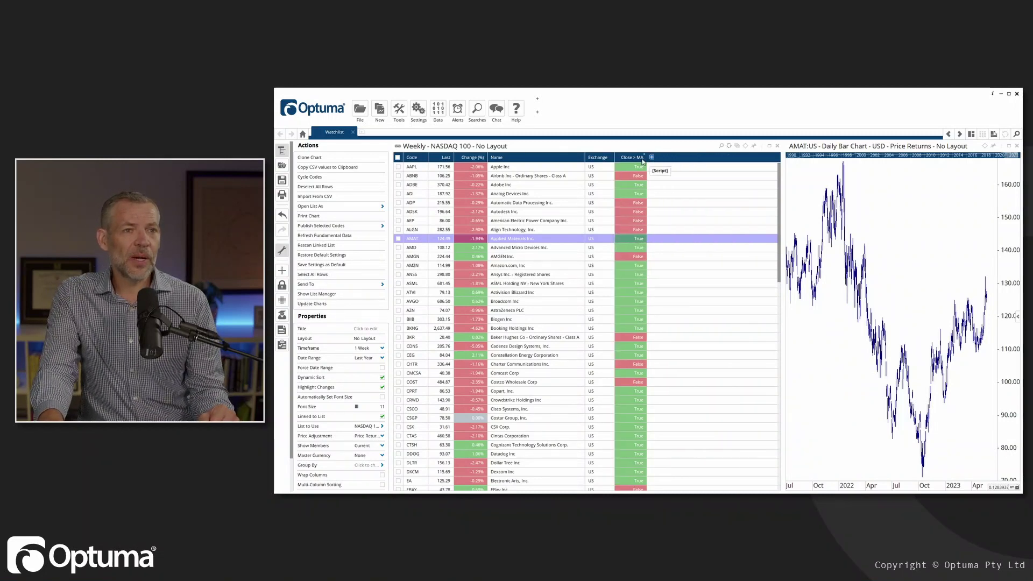
pyautogui.click(643, 161)
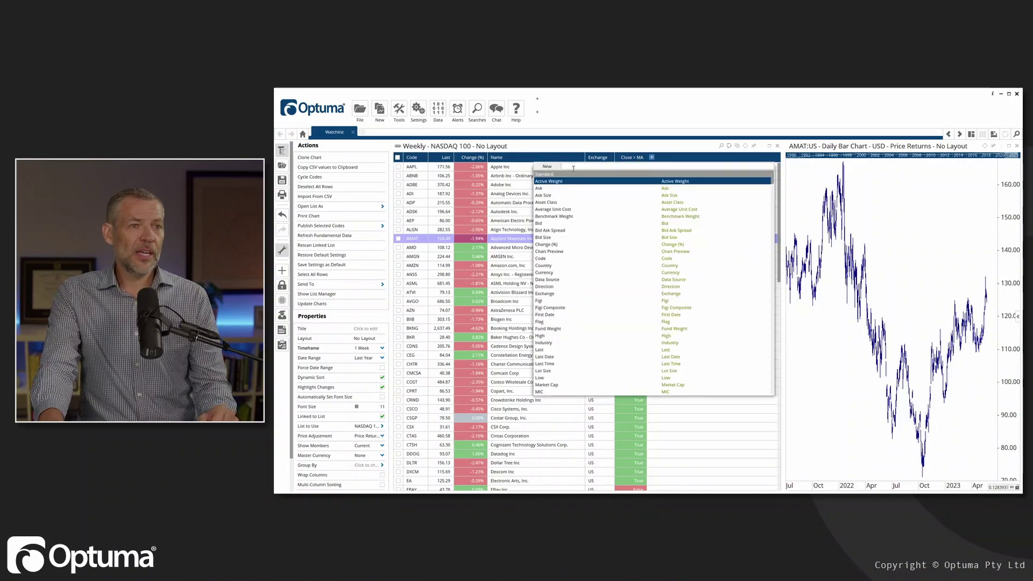
pyautogui.scroll(-5, 611, 302)
pyautogui.scroll(-5, 611, 303)
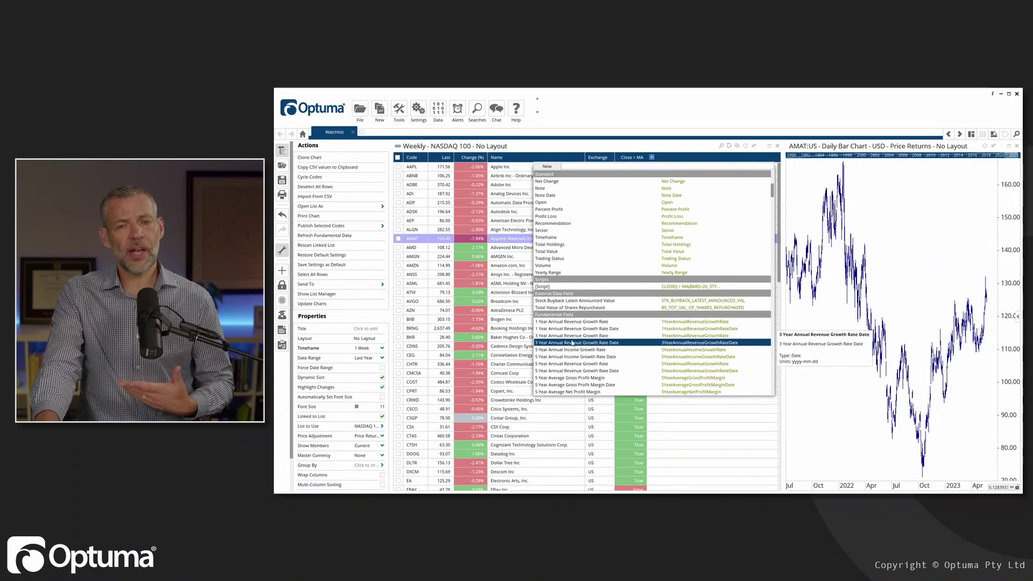
pyautogui.scroll(-10, 570, 347)
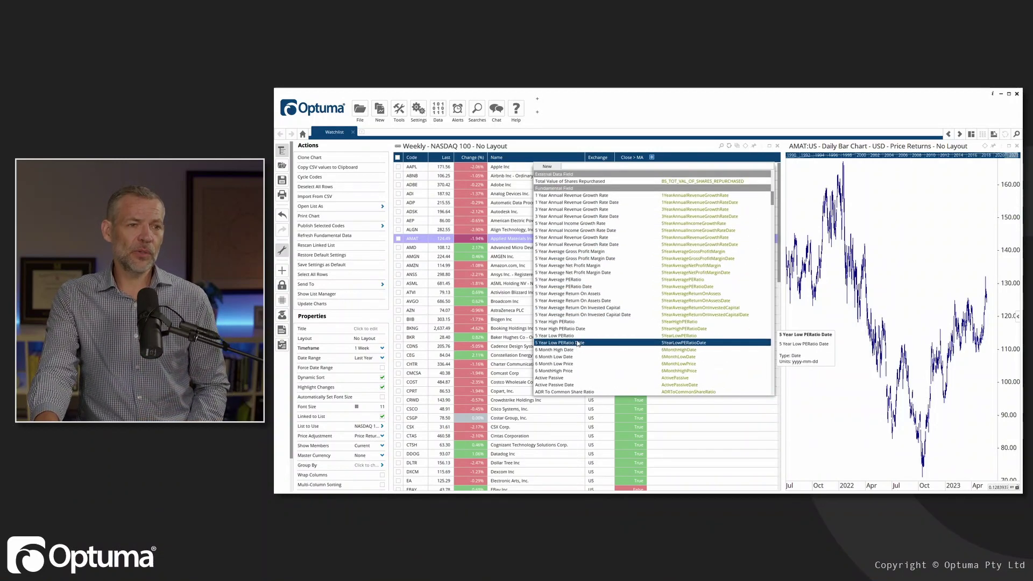
pyautogui.scroll(-10, 577, 345)
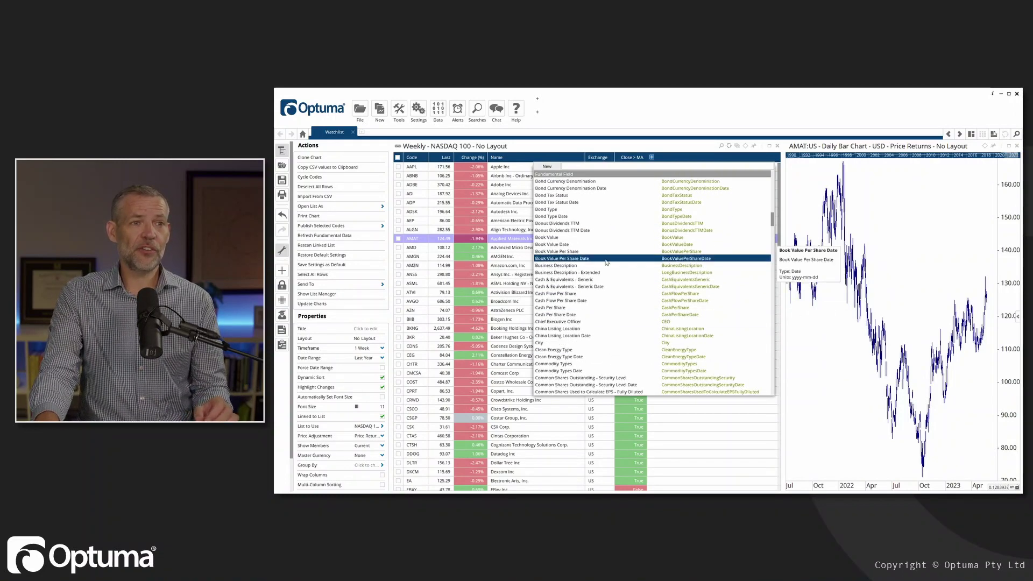
pyautogui.scroll(-1, 588, 204)
pyautogui.scroll(4, 581, 186)
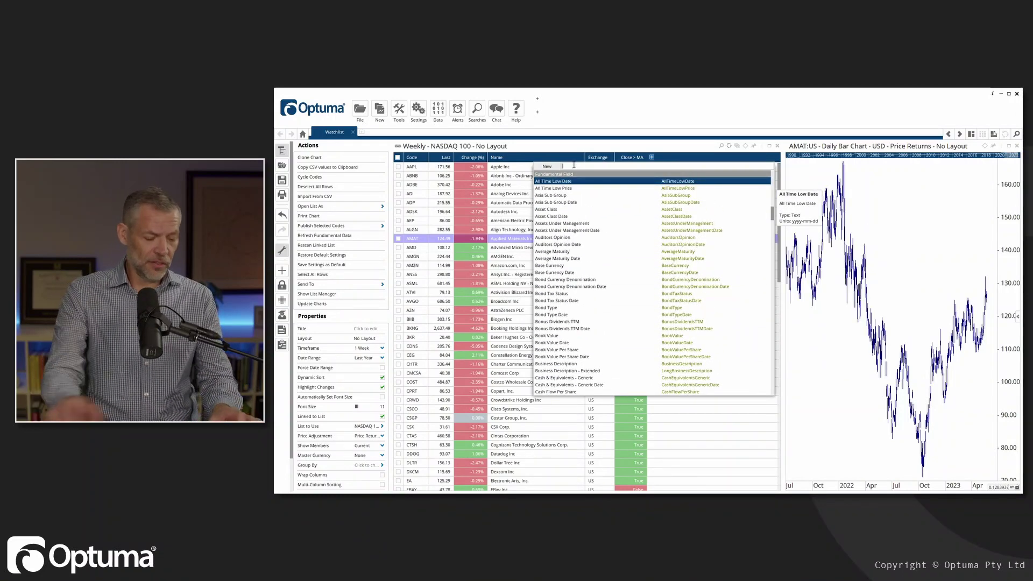
pyautogui.write('ttm')
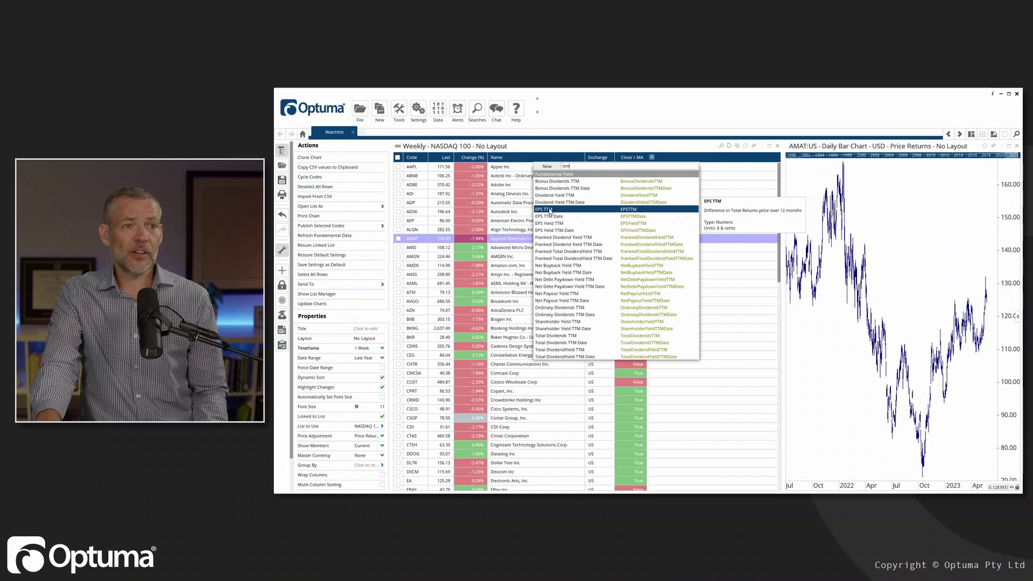
pyautogui.click(550, 210)
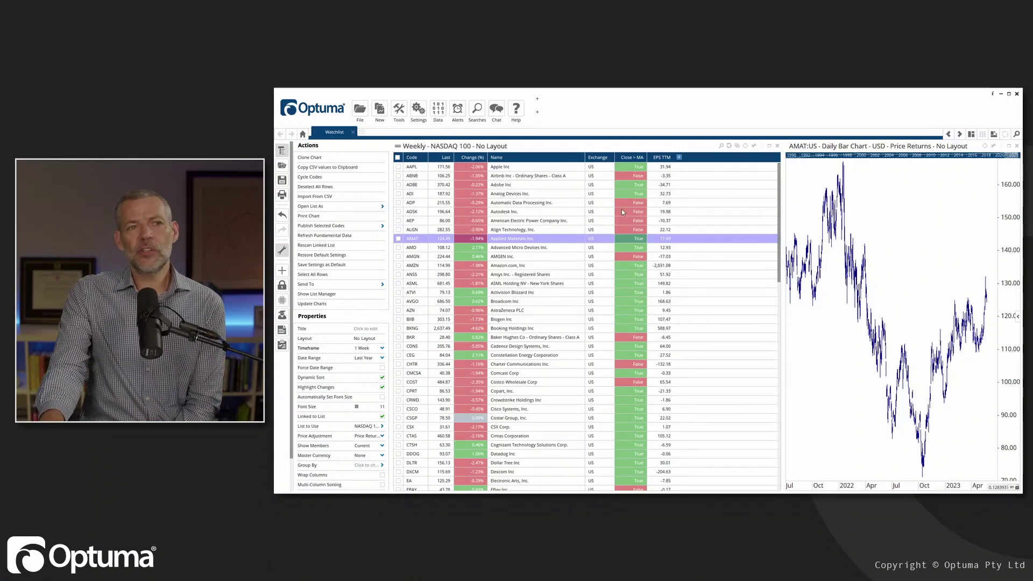
# - Sort by Close > MA both ways, then sort the list by EPS TTM ascending
pyautogui.click(630, 158)
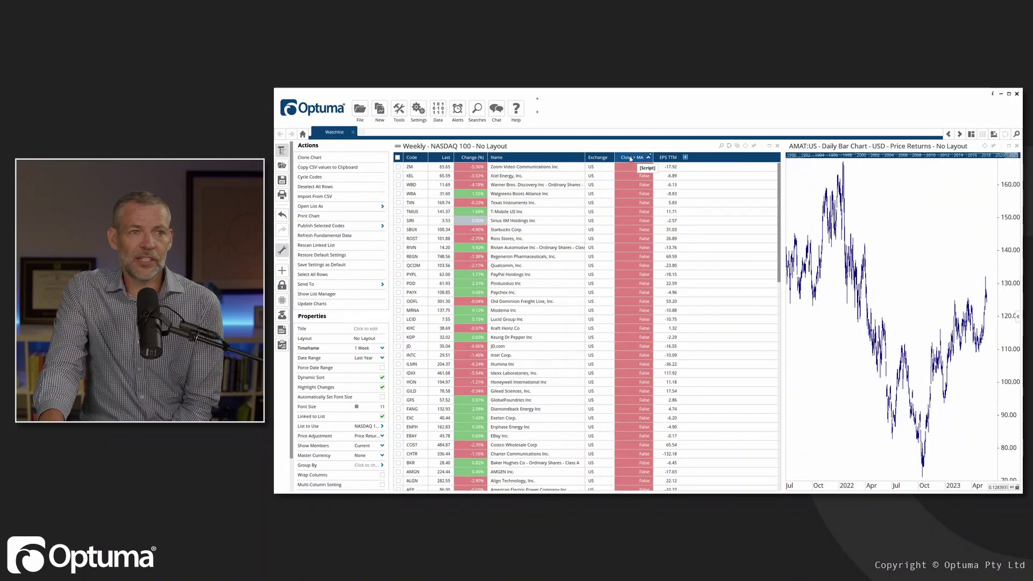
pyautogui.click(629, 157)
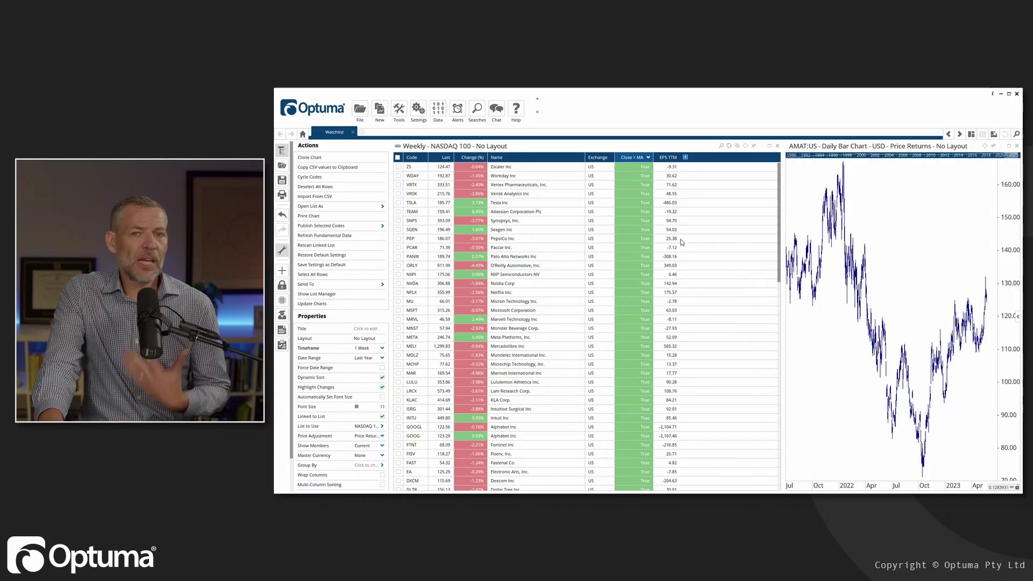
pyautogui.click(666, 158)
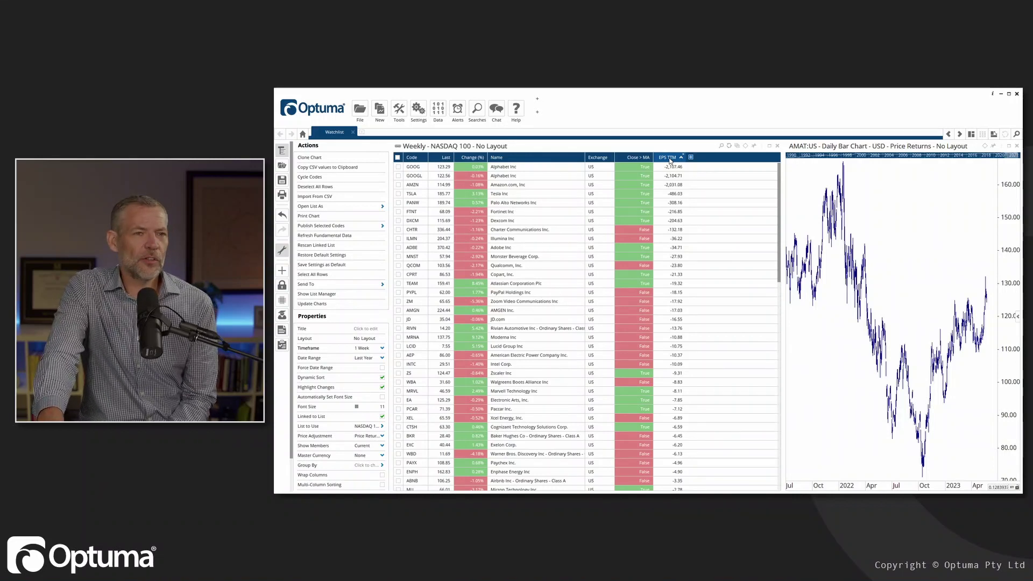
# - Group the list by EPS TTM column deciles and reverse the EPS TTM sort order
pyautogui.rightClick(669, 160)
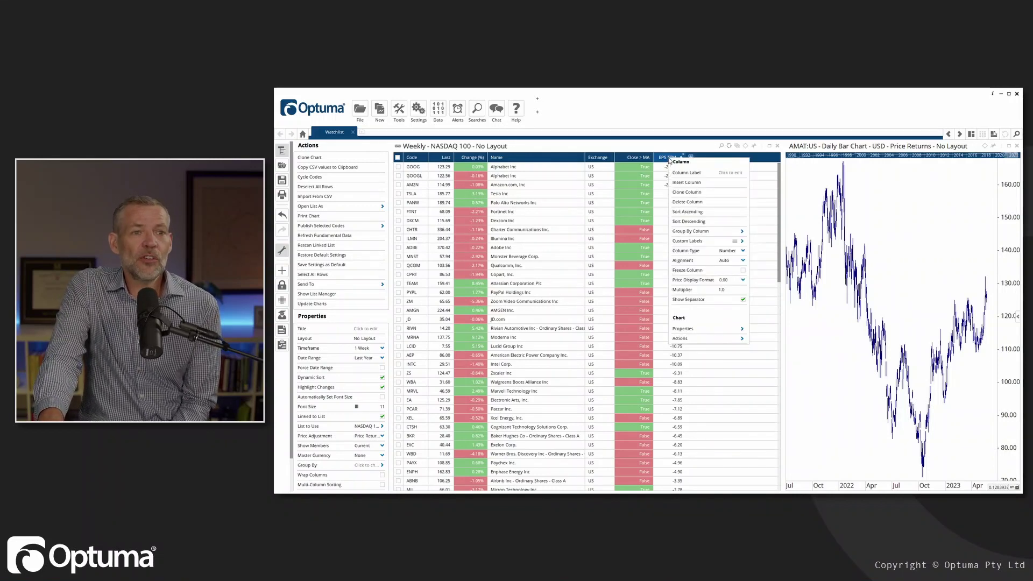
pyautogui.moveTo(696, 234)
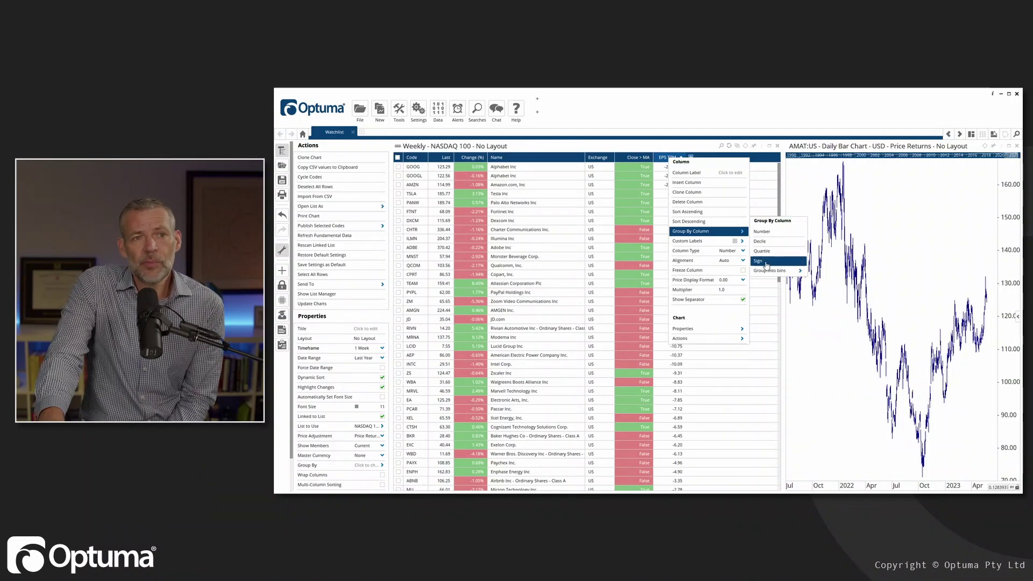
pyautogui.moveTo(797, 273)
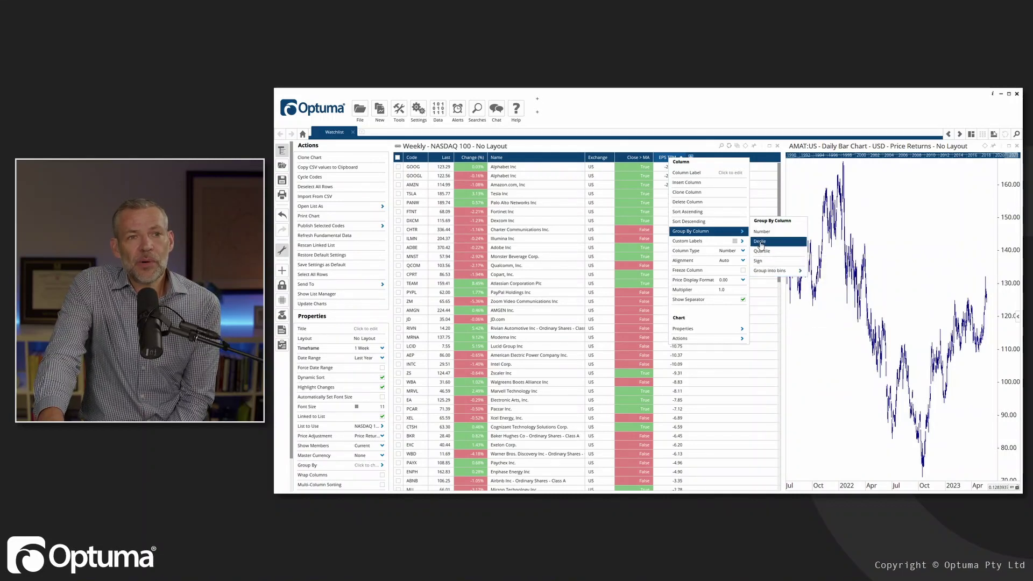
pyautogui.click(760, 242)
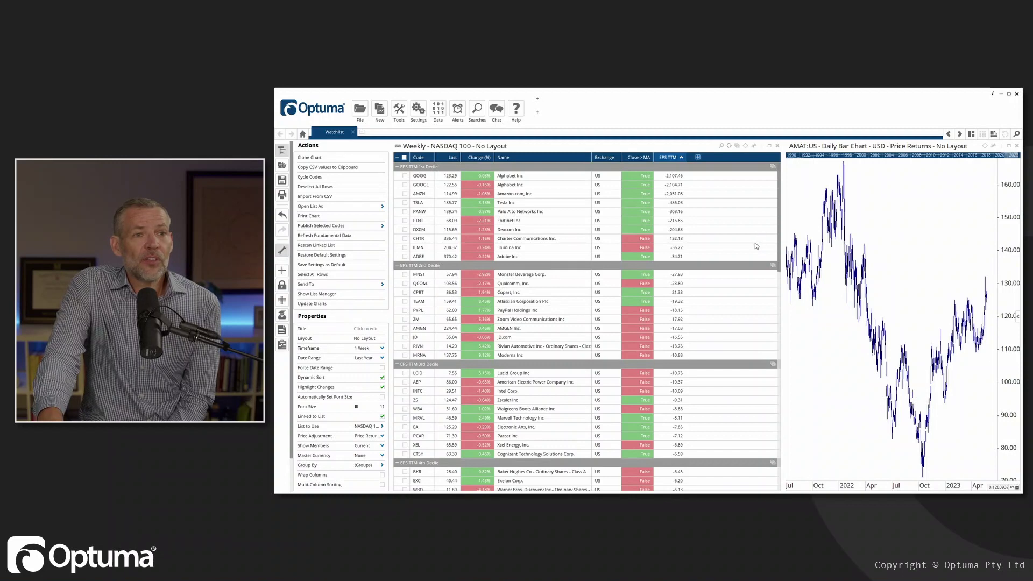
pyautogui.click(671, 159)
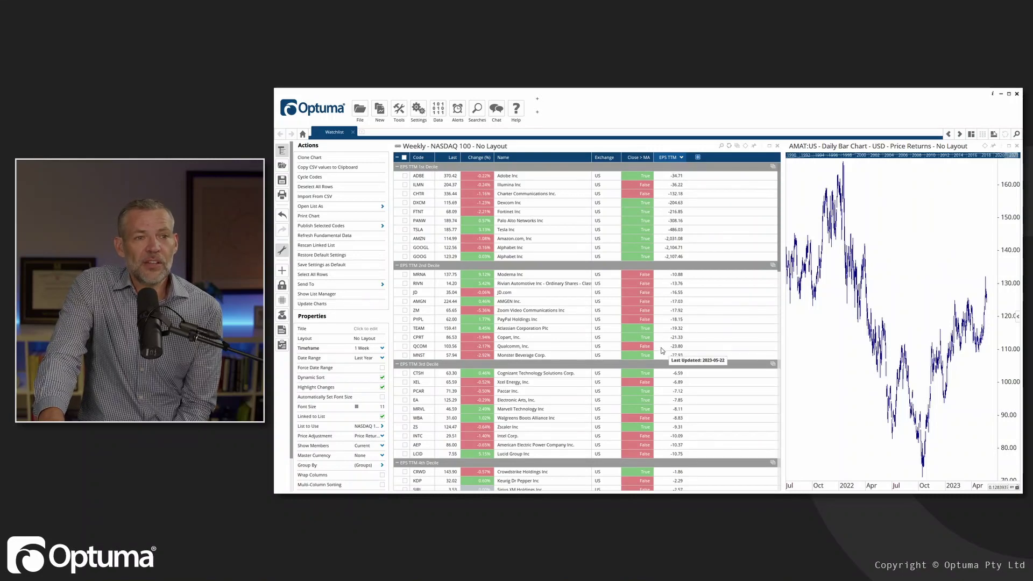
# - Collapse the EPS TTM 2nd through 10th Decile groups
pyautogui.click(397, 266)
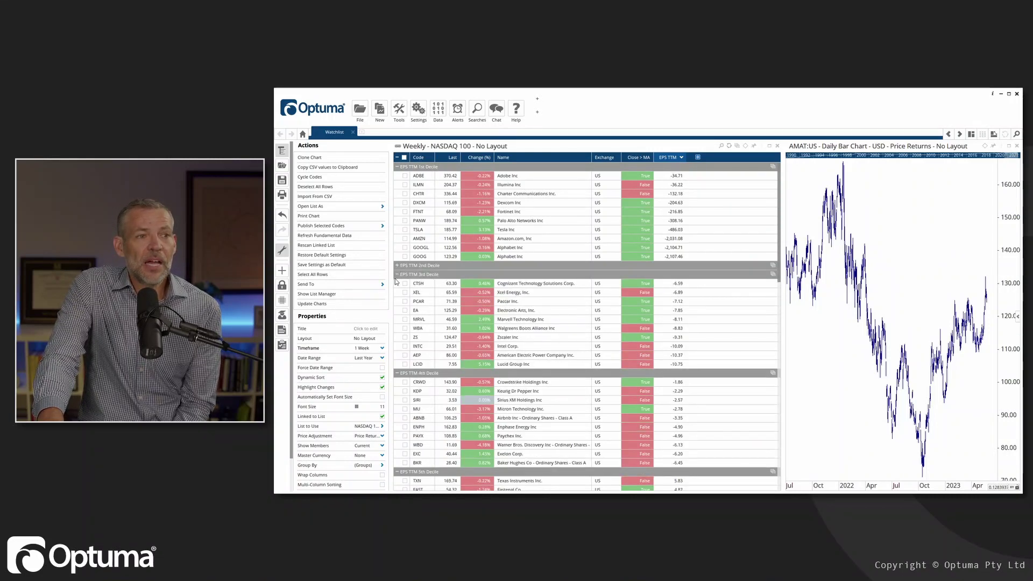
pyautogui.click(397, 274)
pyautogui.click(397, 283)
pyautogui.click(396, 292)
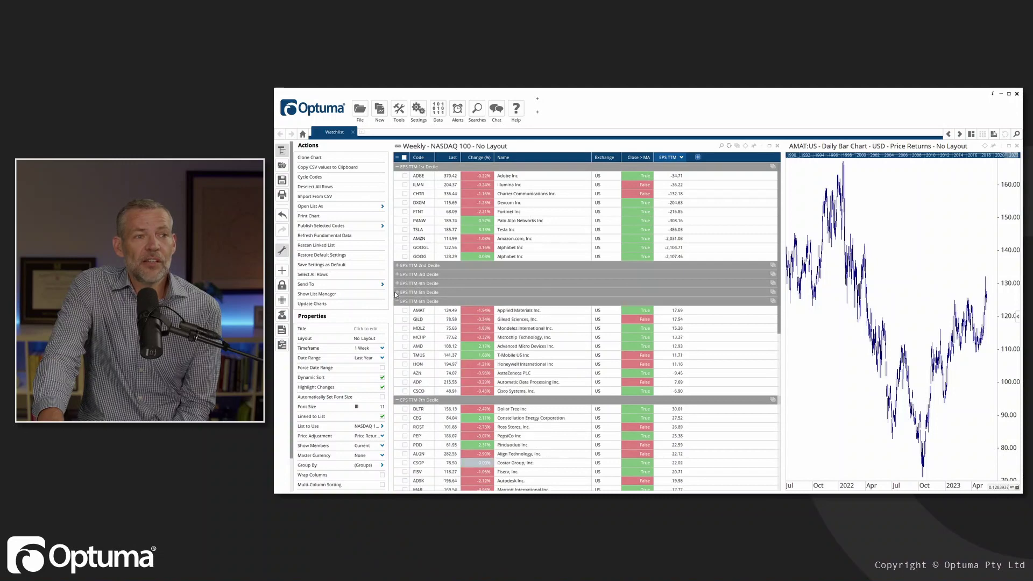
pyautogui.click(396, 301)
pyautogui.click(397, 310)
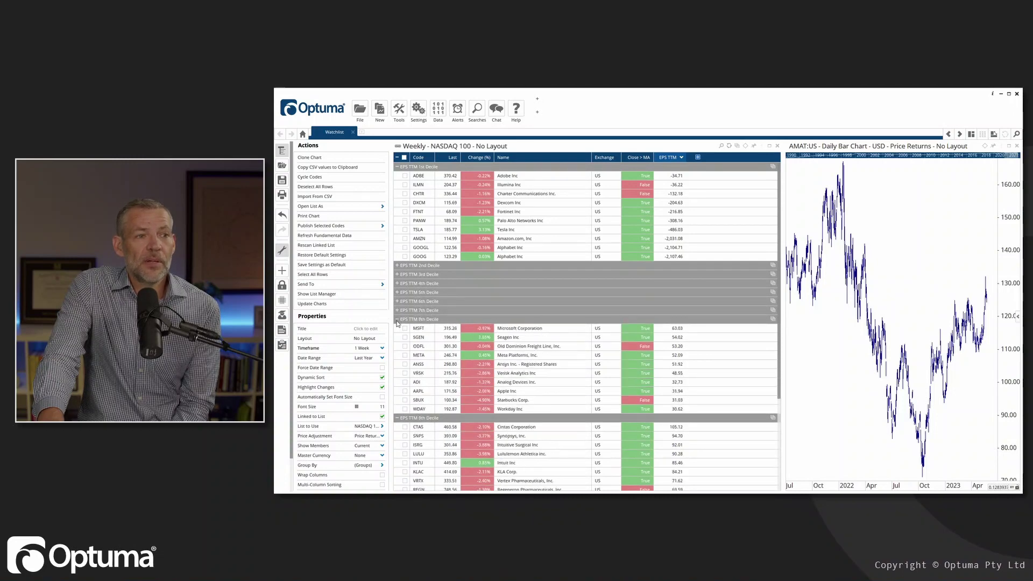
pyautogui.click(397, 319)
pyautogui.click(397, 328)
pyautogui.click(398, 337)
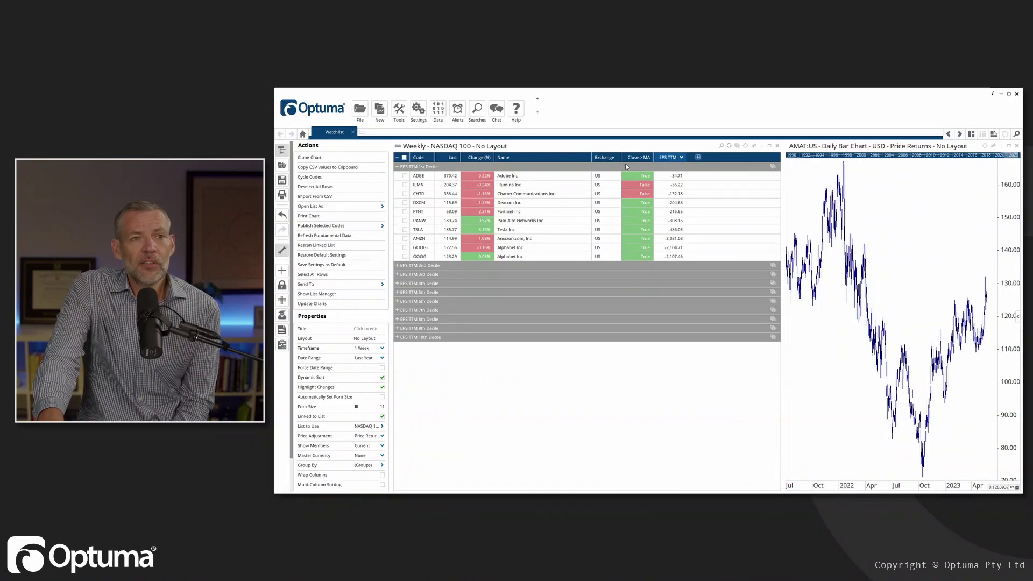
# - Set the decile groups' summary type to Average and re-sort EPS TTM from lowest to highest
pyautogui.rightClick(669, 169)
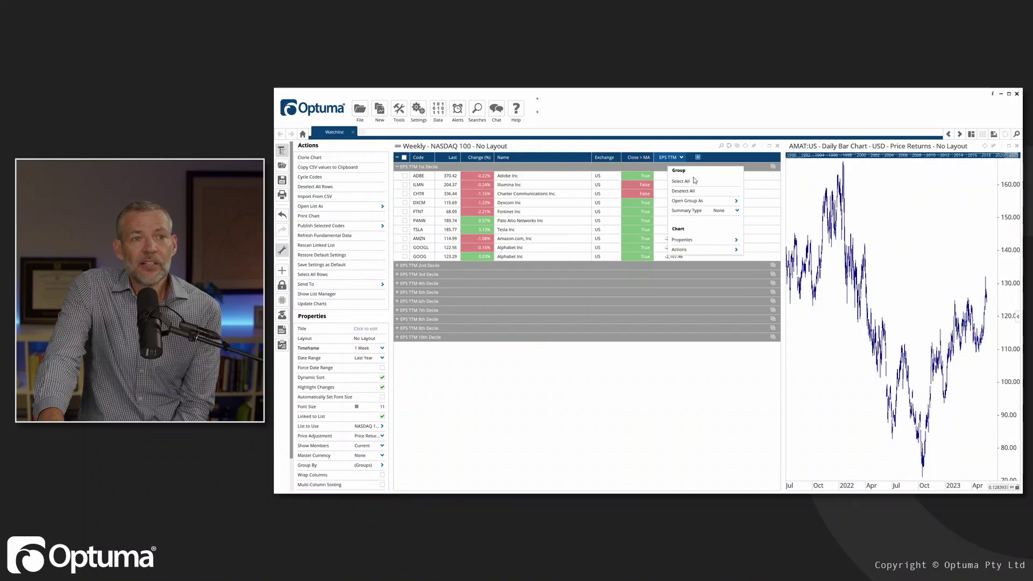
pyautogui.click(736, 211)
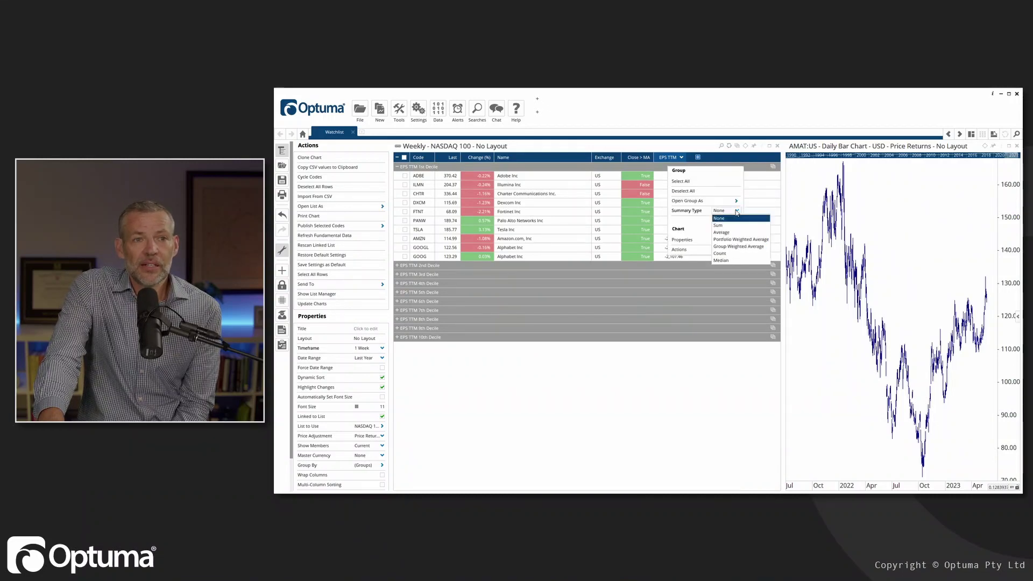
pyautogui.click(724, 235)
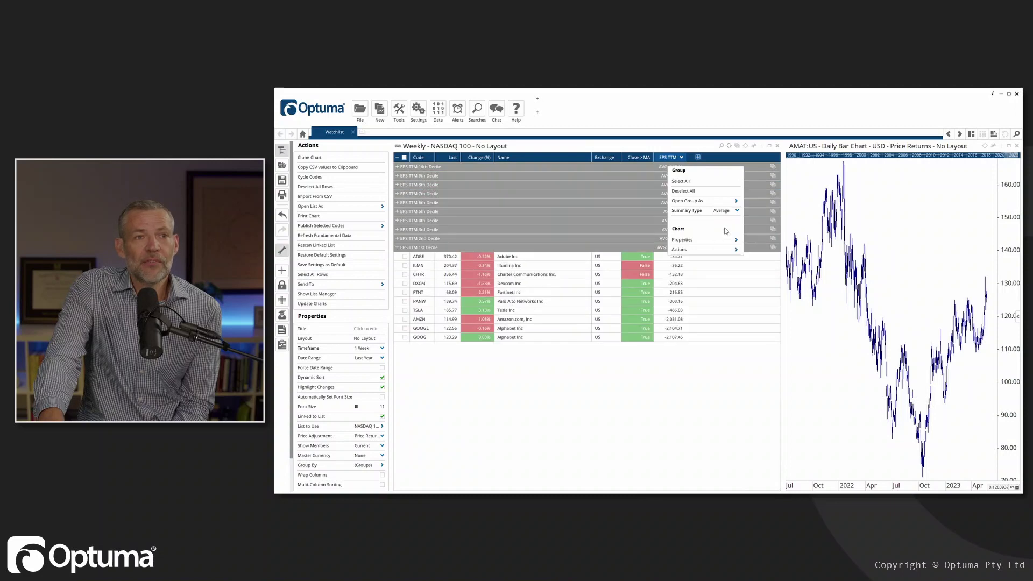
pyautogui.click(667, 157)
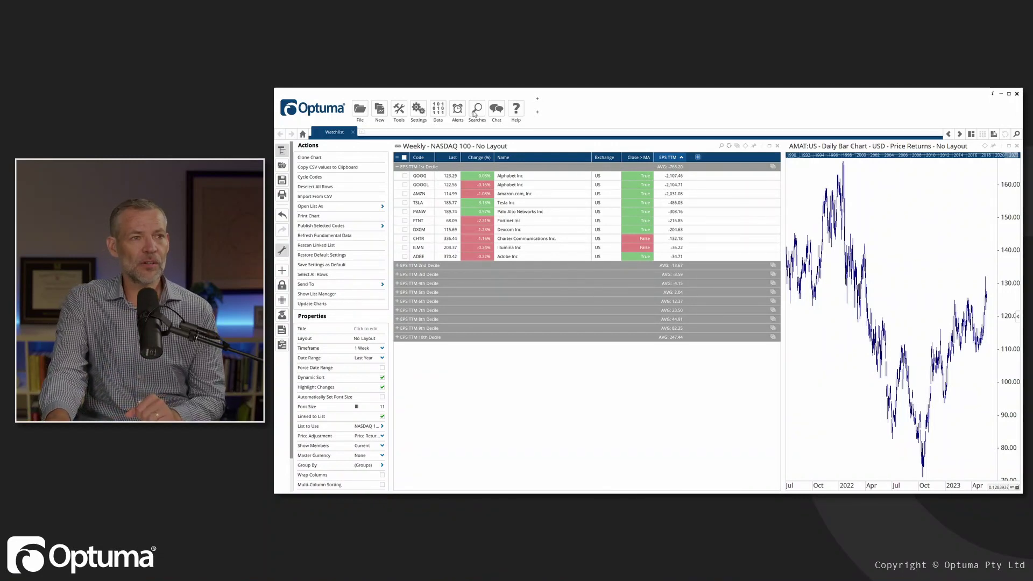
# - Save the watch list layout as 'My WL Layout' and add a blank Page 2
pyautogui.click(493, 148)
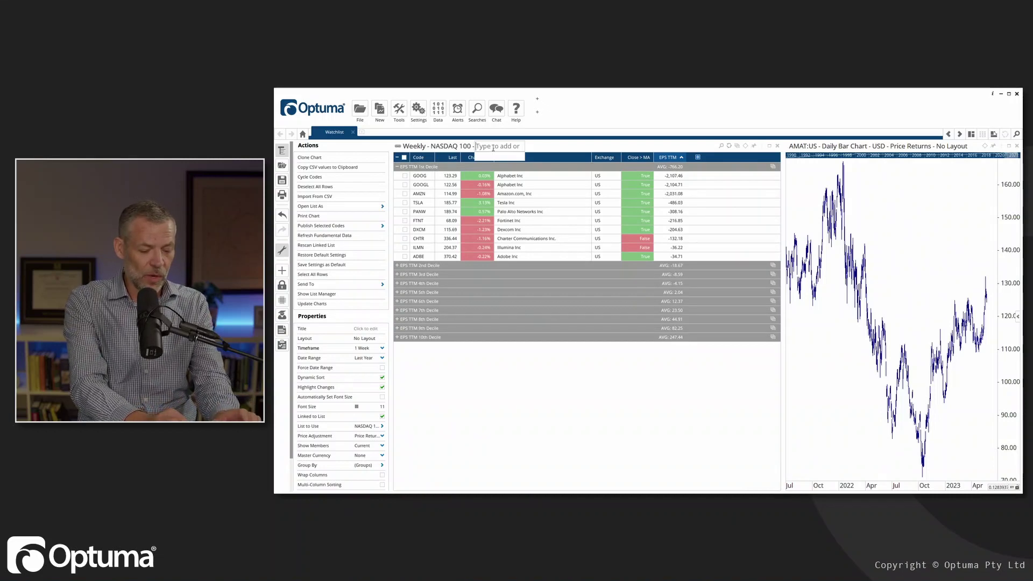
pyautogui.write('My ')
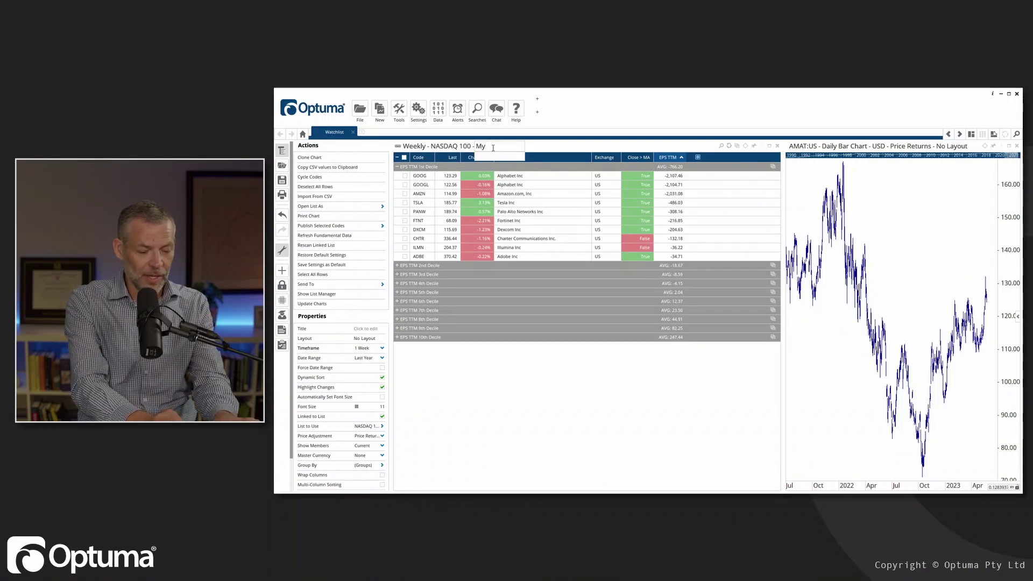
pyautogui.write('WL :Layout')
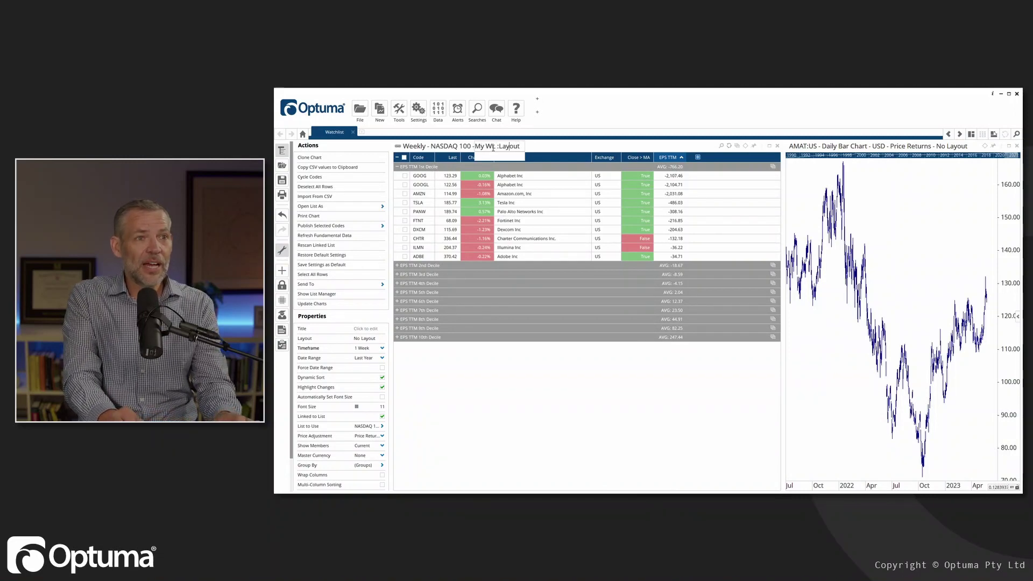
pyautogui.press('BackSpace')
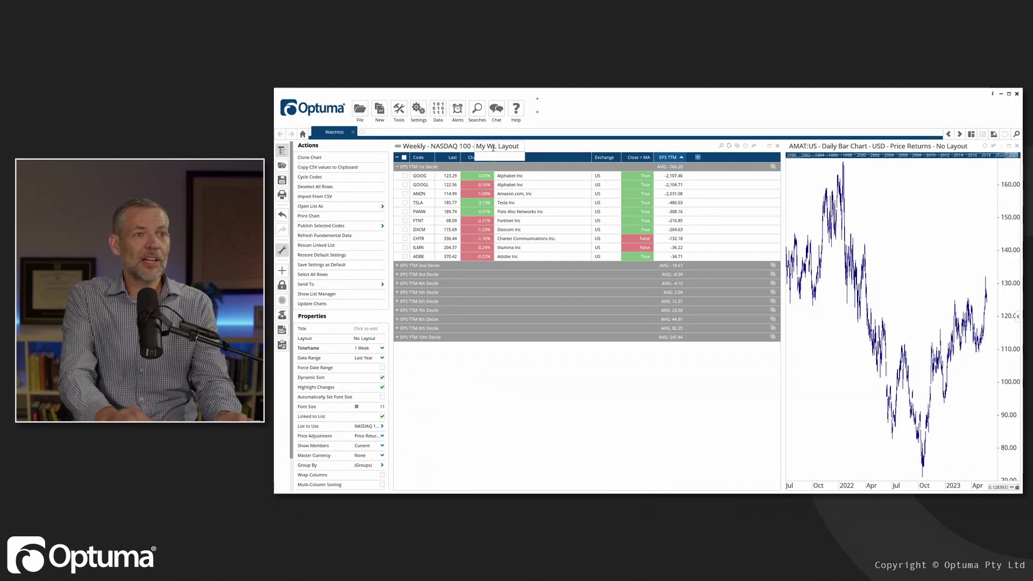
pyautogui.click(539, 150)
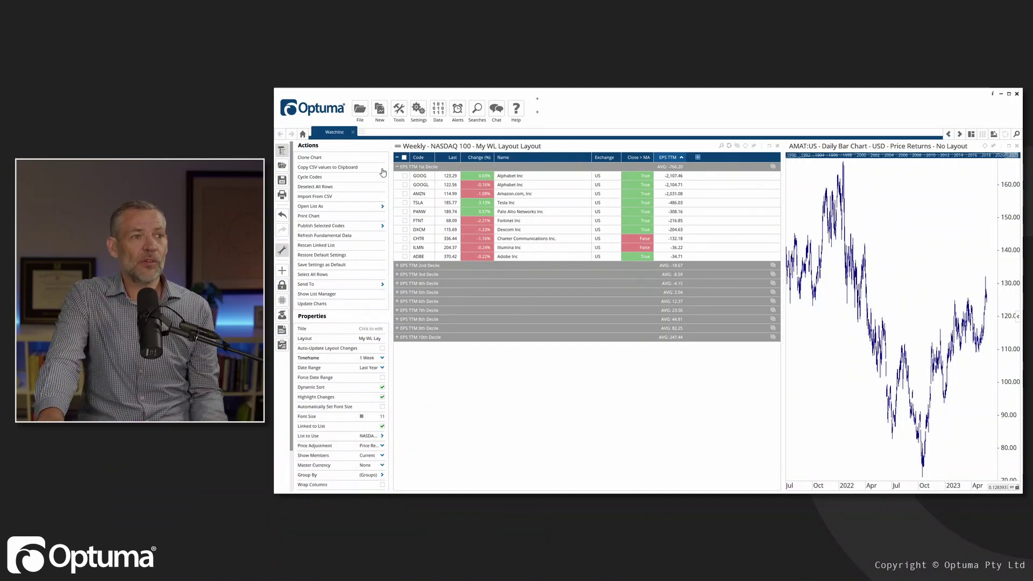
pyautogui.click(362, 131)
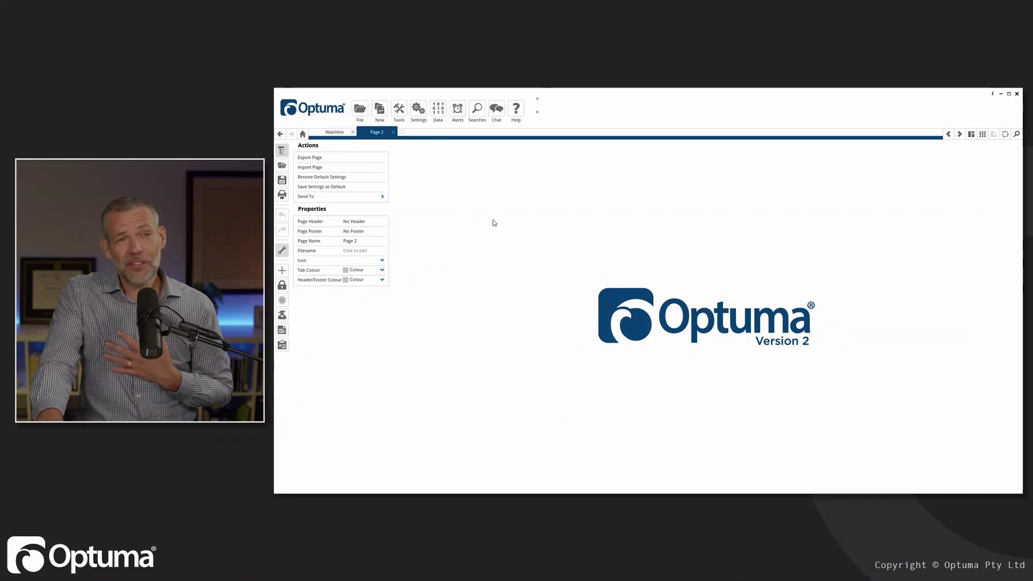
# - Add a watch list to Page 2 linked to ASX 50, with My WL Layout applied
pyautogui.rightClick(425, 220)
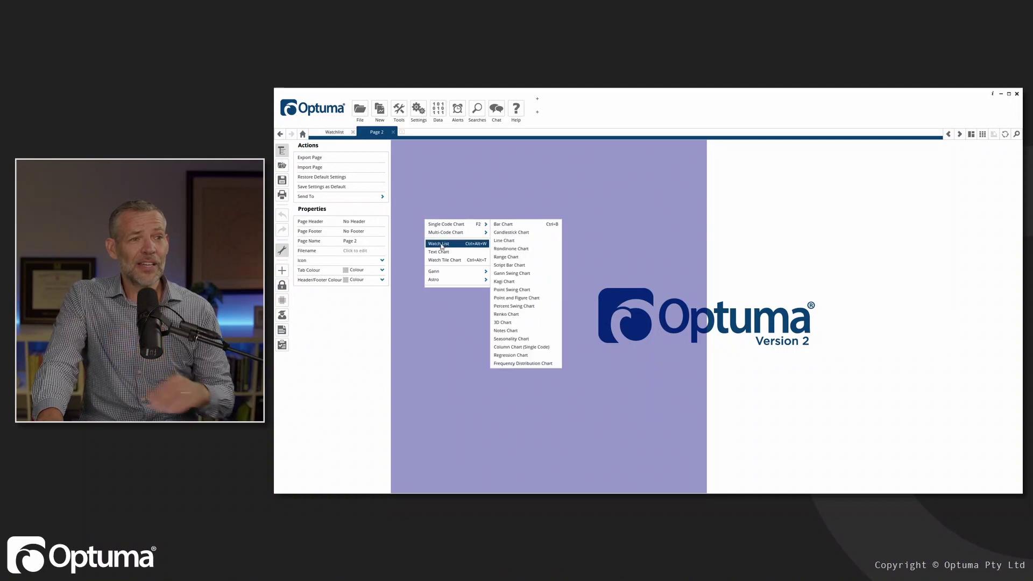
pyautogui.click(441, 245)
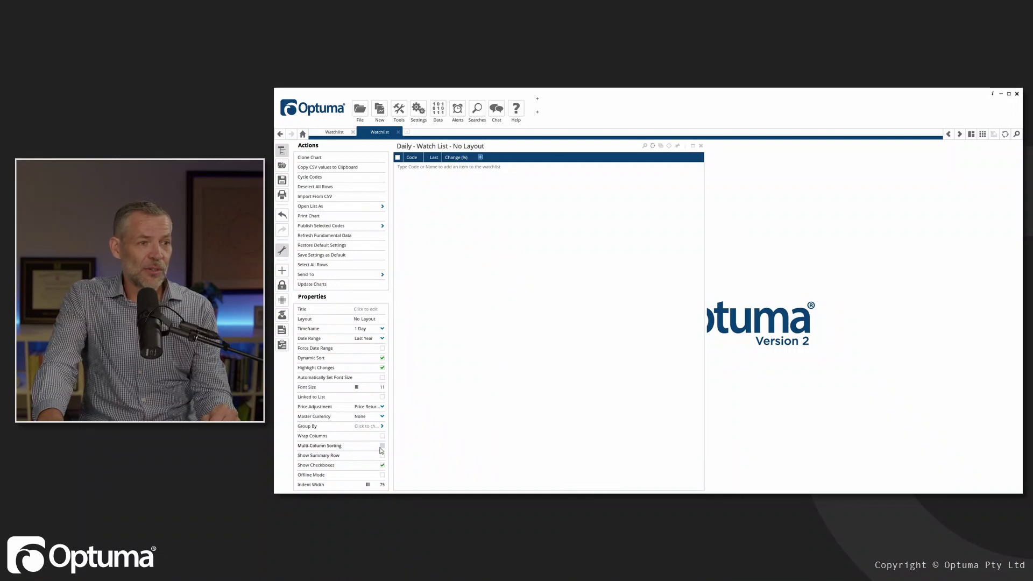
pyautogui.click(382, 396)
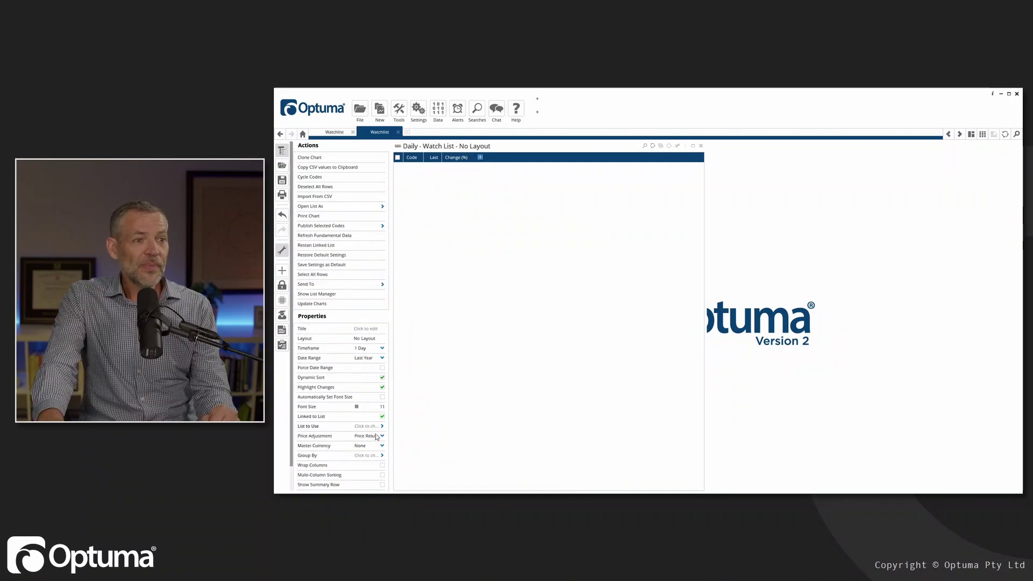
pyautogui.click(376, 426)
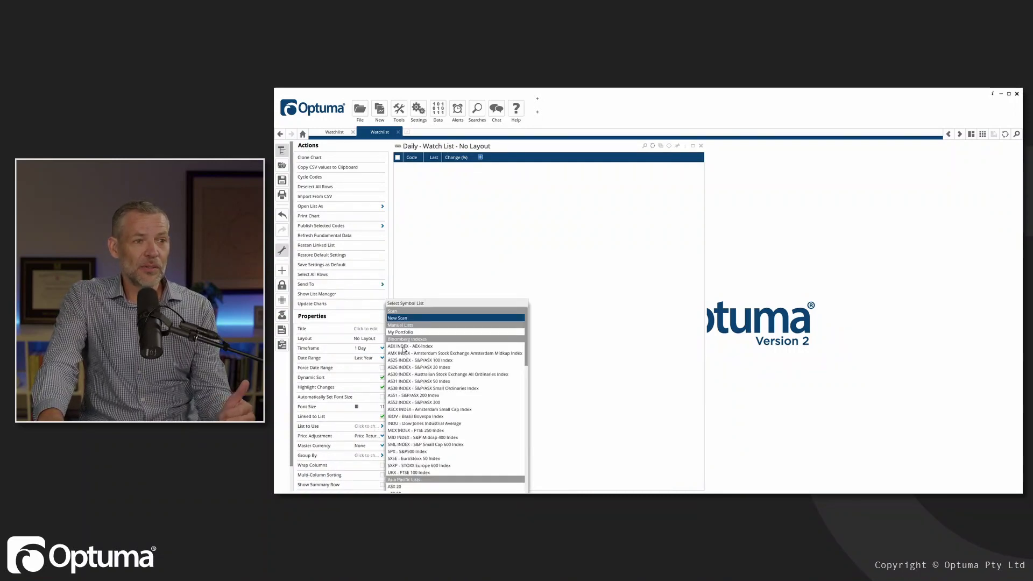
pyautogui.scroll(-5, 430, 409)
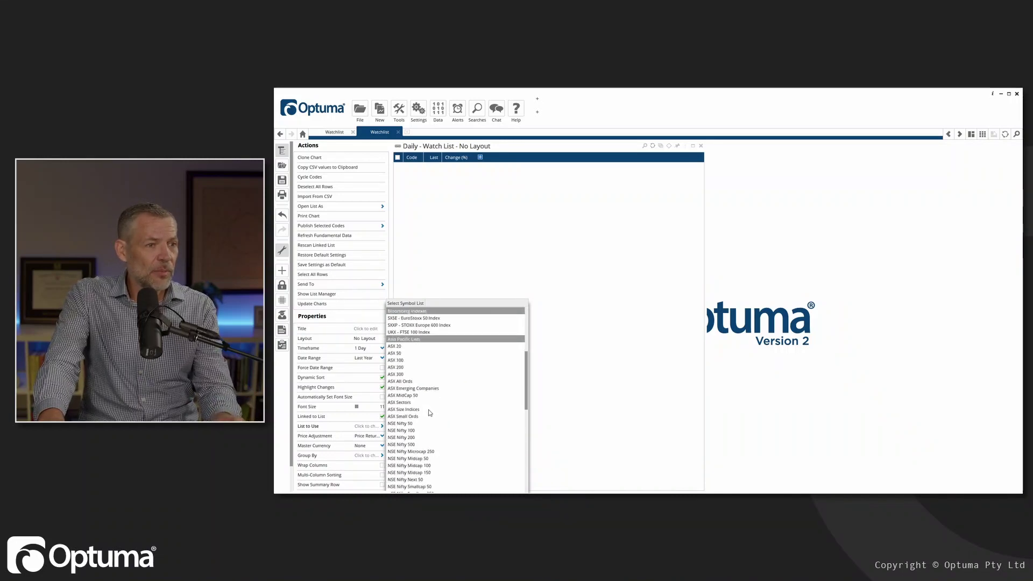
pyautogui.click(399, 353)
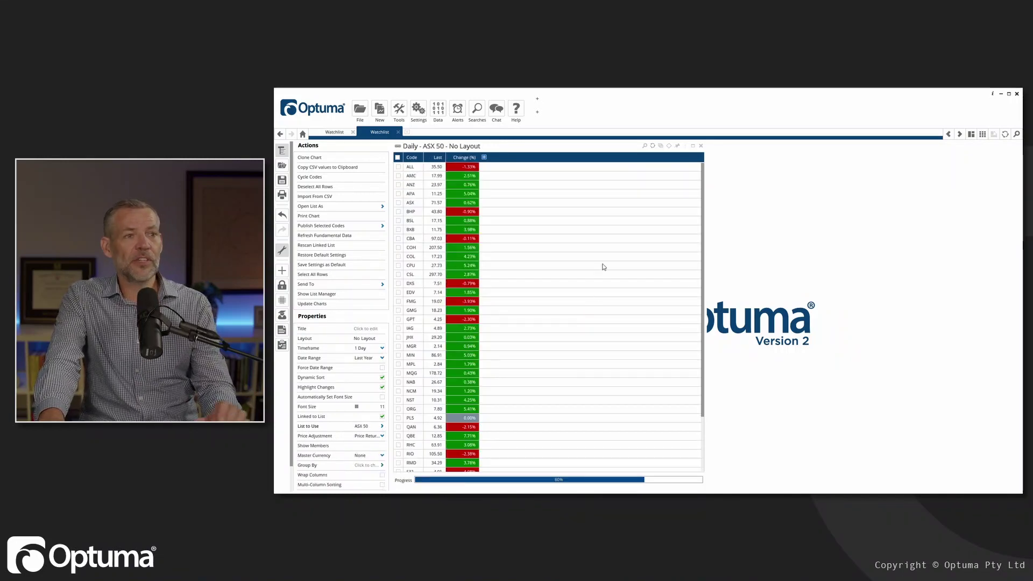
pyautogui.click(471, 147)
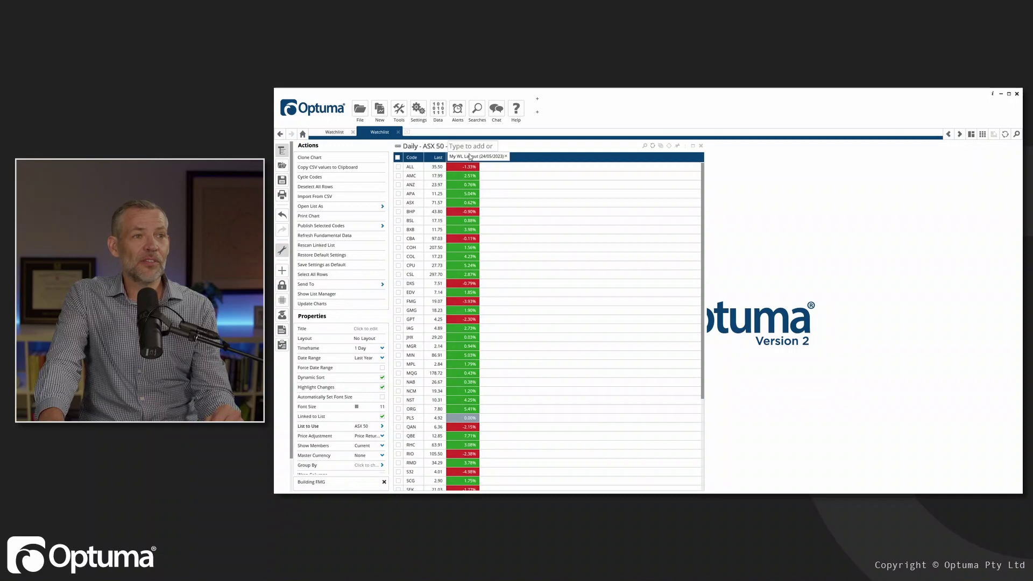
pyautogui.click(470, 156)
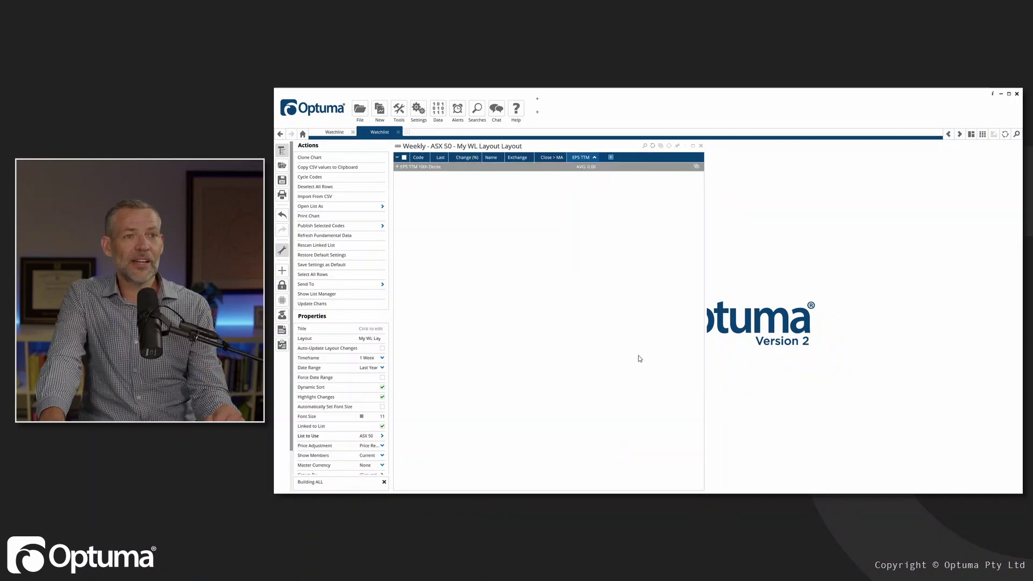
pyautogui.click(396, 167)
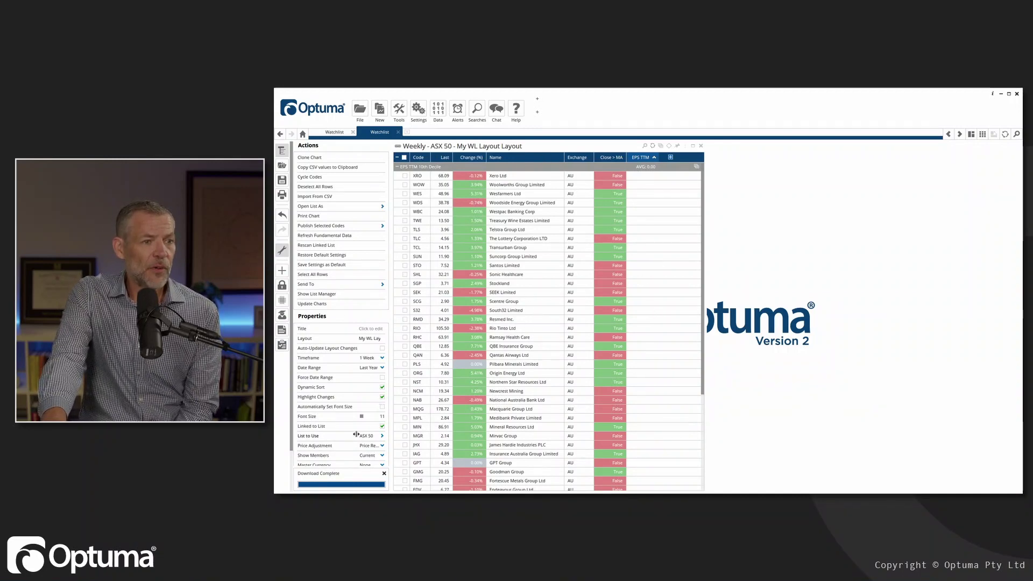
pyautogui.scroll(-2, 355, 444)
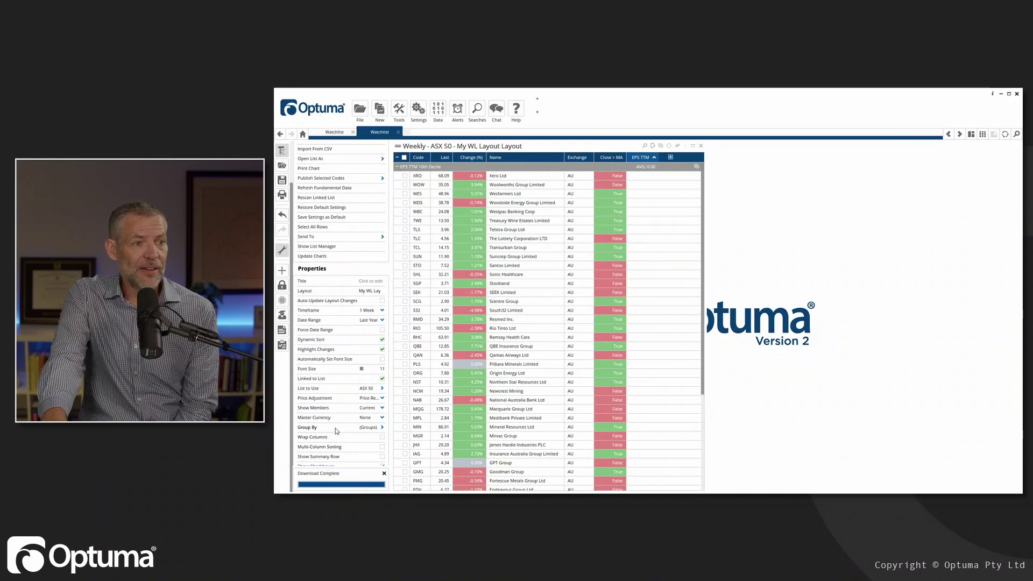
# - Add EPS Yield TTM as a second Group By level beneath the EPS TTM deciles
pyautogui.click(369, 429)
pyautogui.click(401, 428)
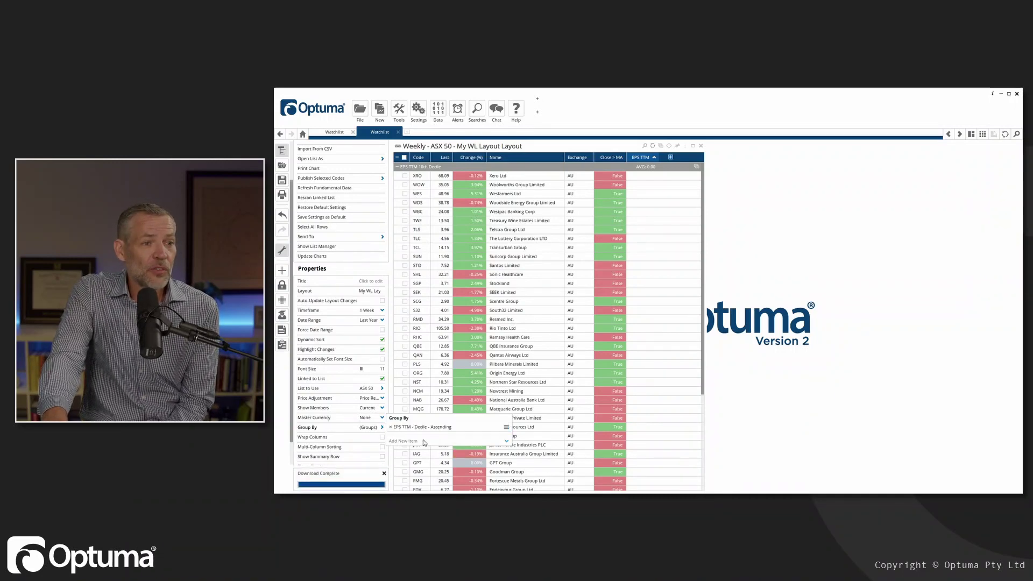
pyautogui.click(425, 443)
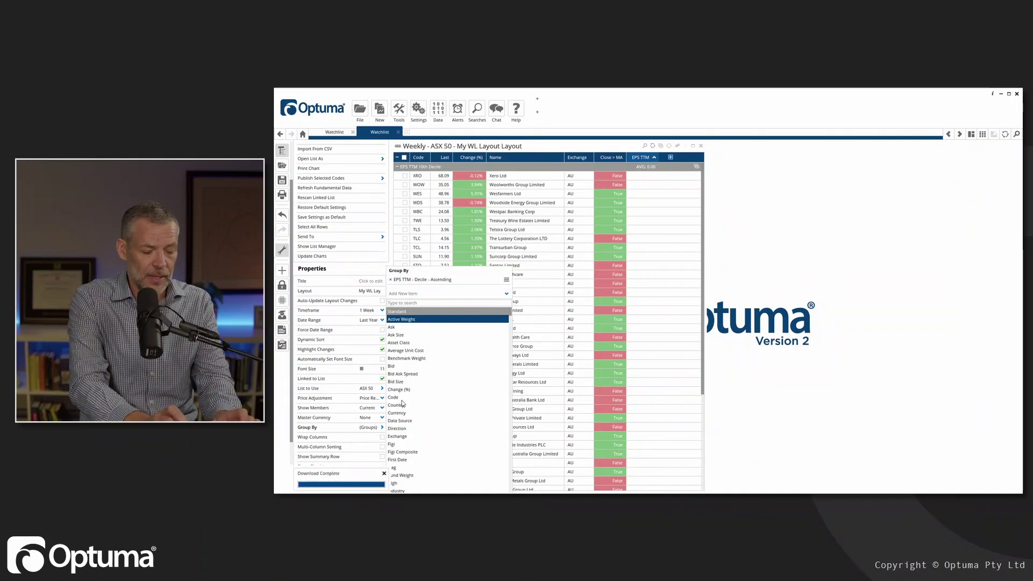
pyautogui.write('ttm')
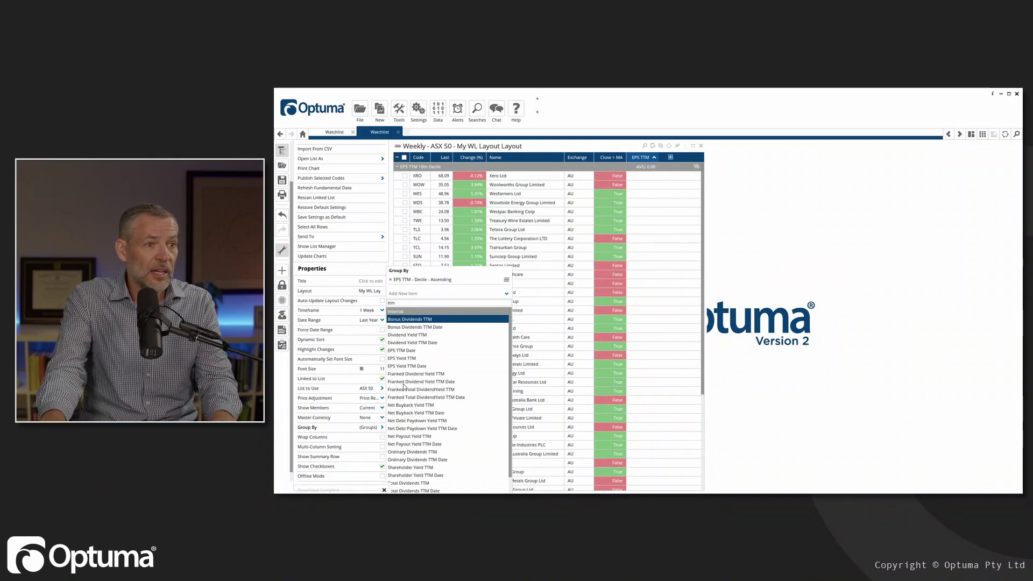
pyautogui.click(404, 359)
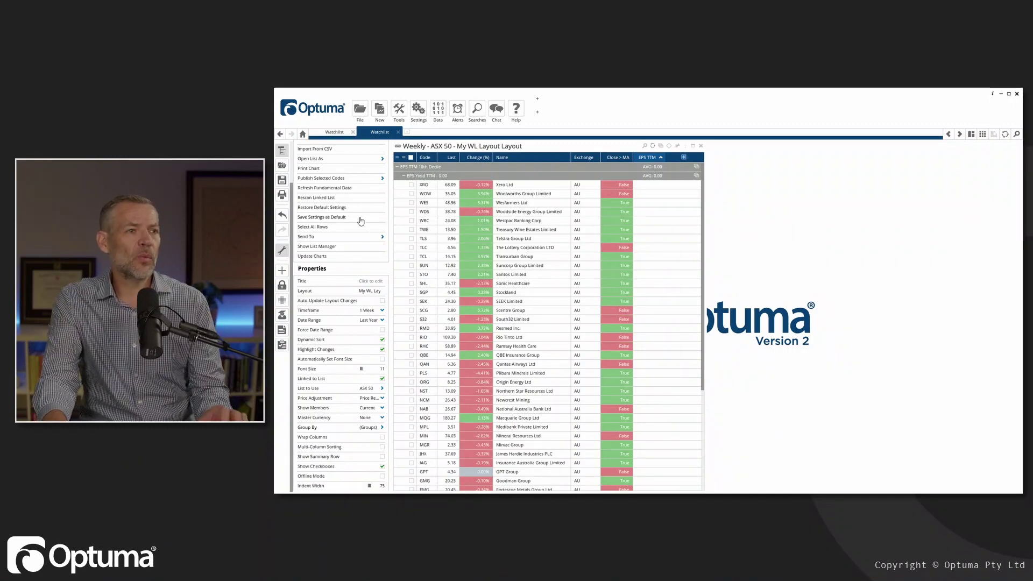
# - Return to the NASDAQ 100 Watchlist tab and show the 1st Decile group's Open Group As options
pyautogui.click(334, 132)
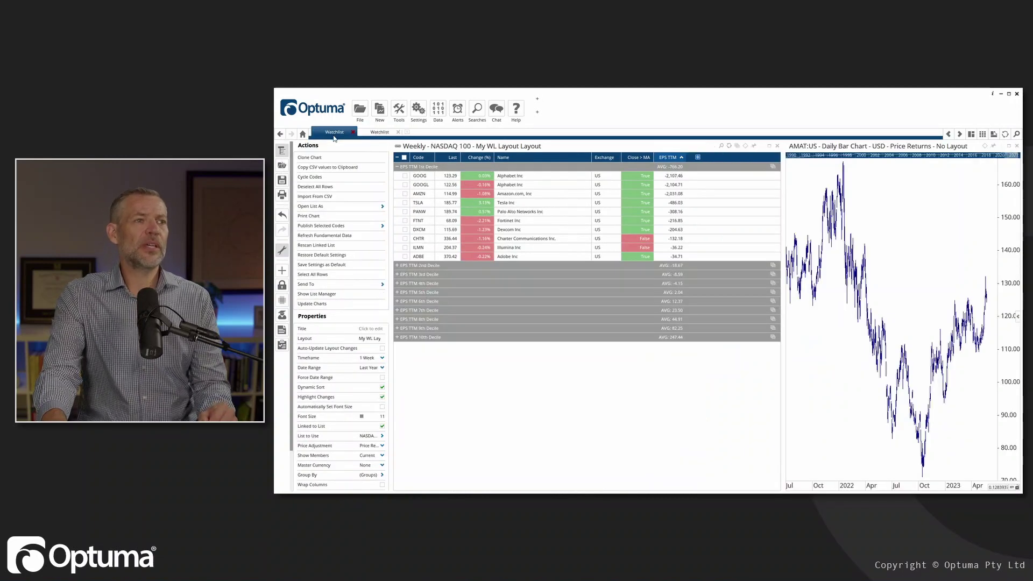
pyautogui.click(773, 167)
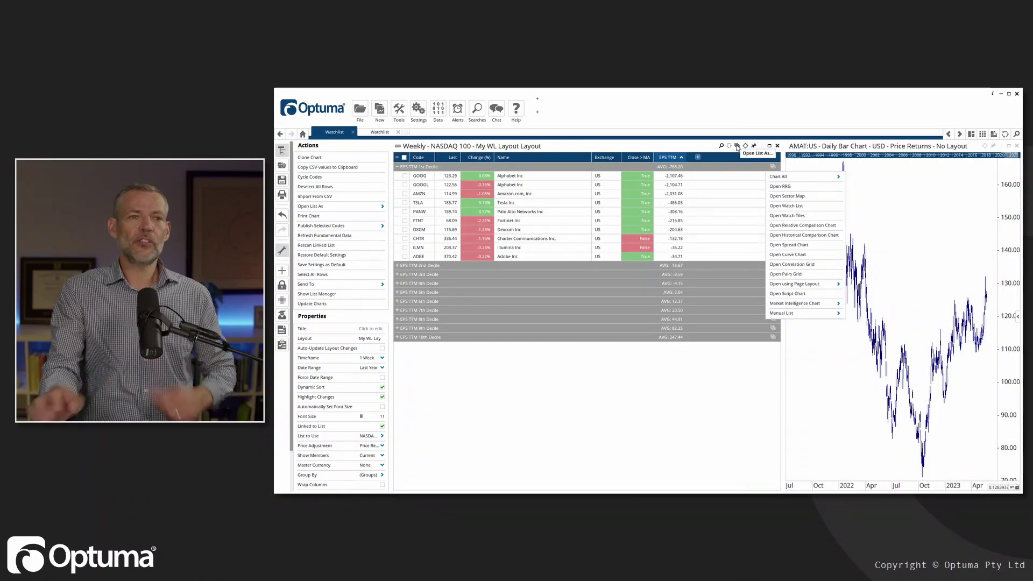
# - Open the 1st Decile as an RRG, replay tails from September 2022 to May 2023, then go back
pyautogui.click(785, 188)
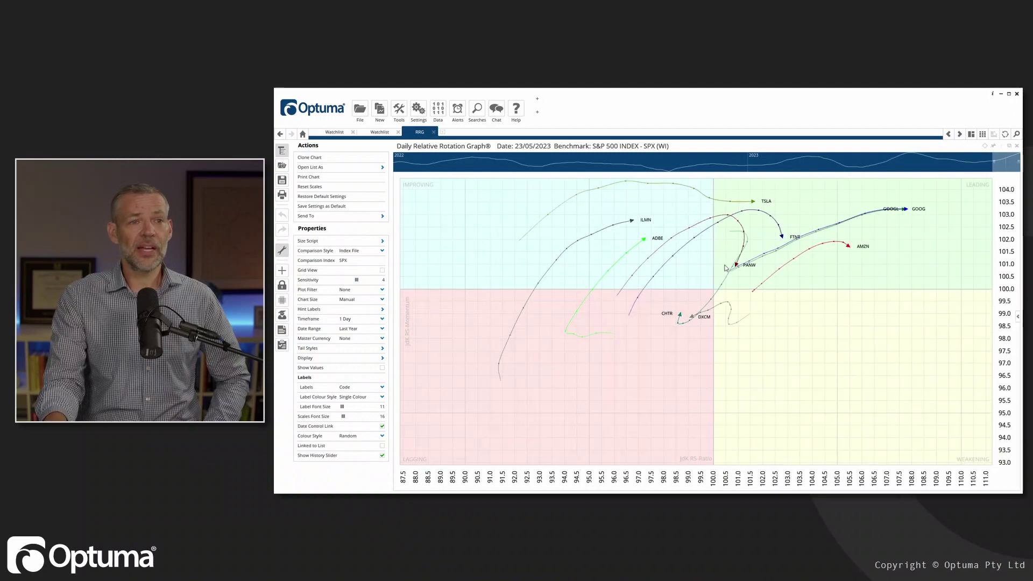
pyautogui.click(608, 162)
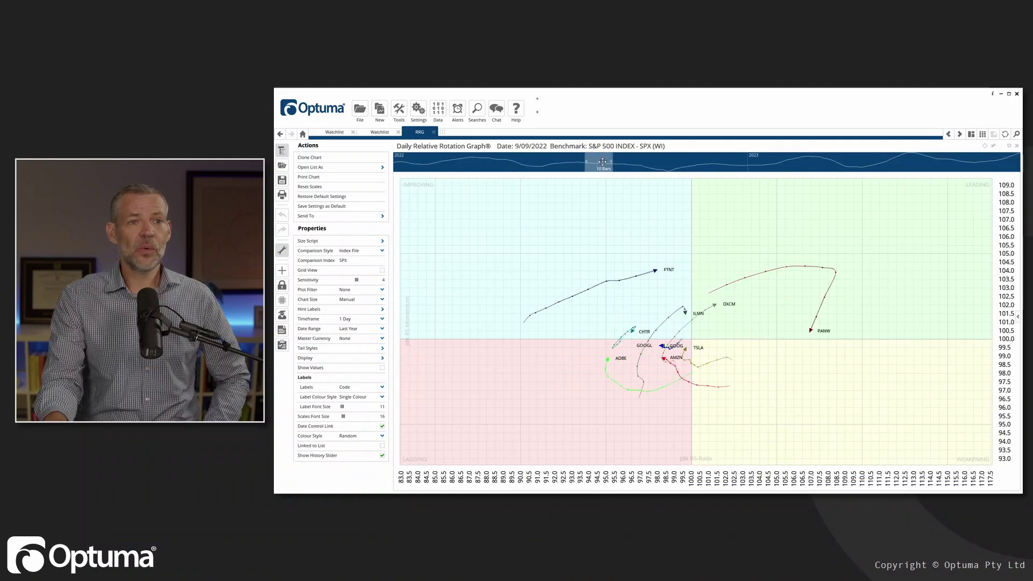
pyautogui.moveTo(608, 161); pyautogui.dragTo(1007, 159)
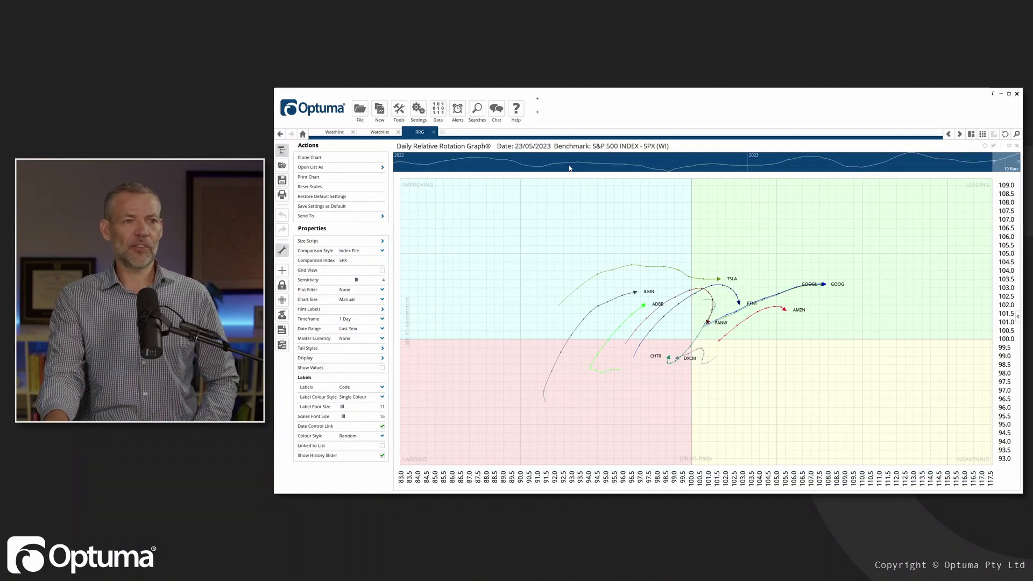
pyautogui.click(610, 163)
pyautogui.moveTo(609, 163); pyautogui.dragTo(1006, 163)
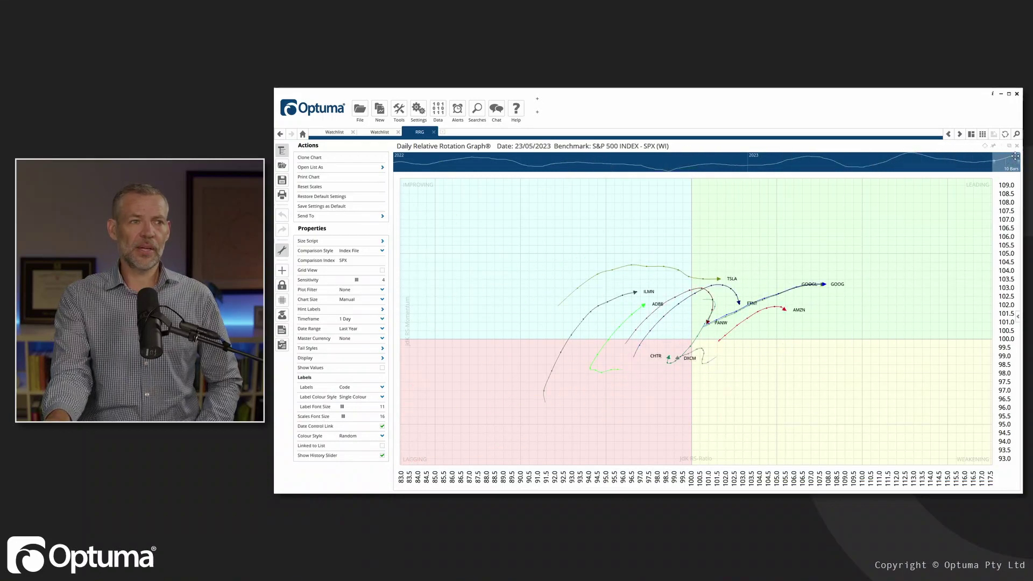
pyautogui.click(329, 134)
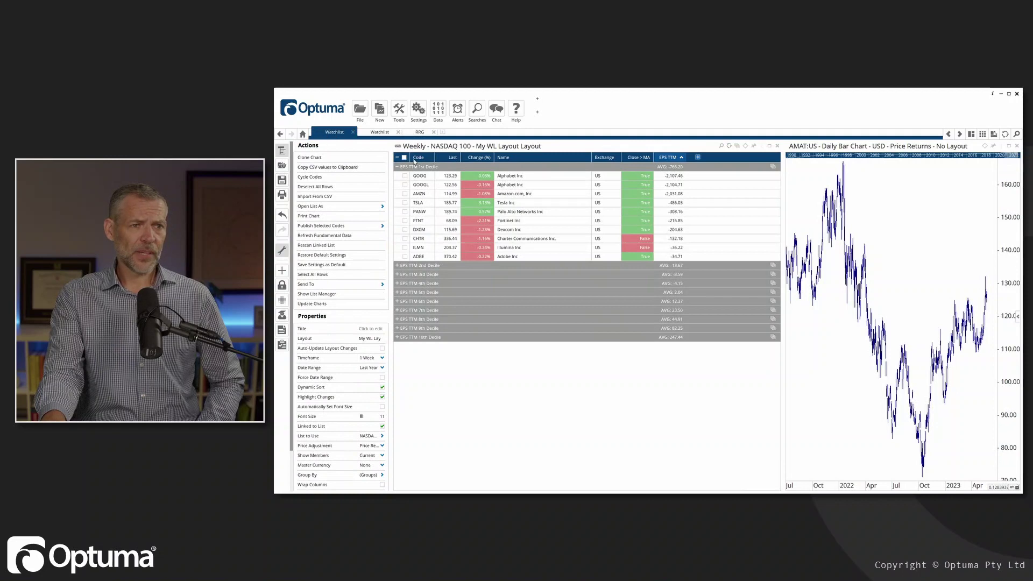
# - Open the 1st Decile group as Watch Tiles and bring up the tiles' Scripts list
pyautogui.click(773, 168)
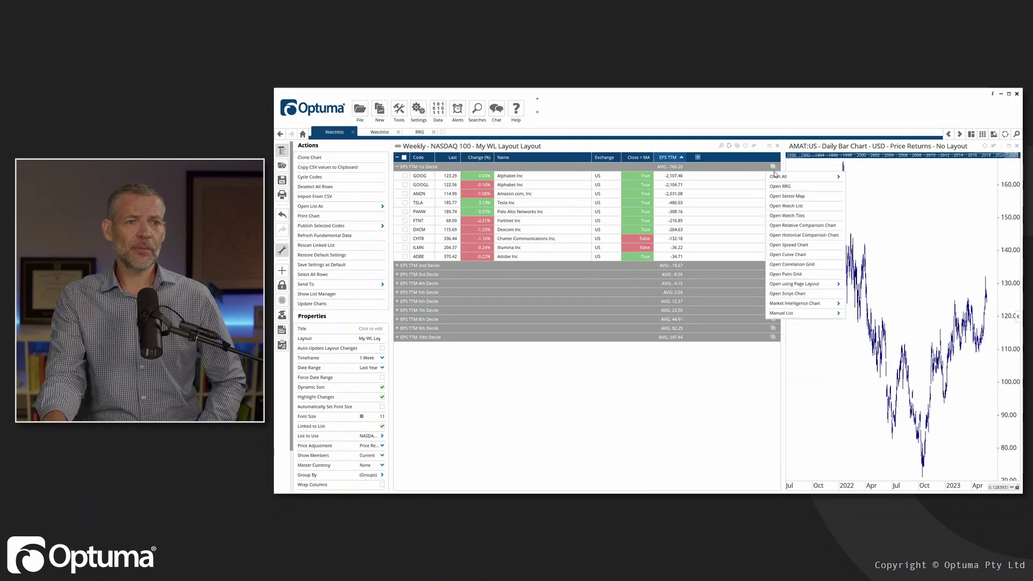
pyautogui.click(792, 216)
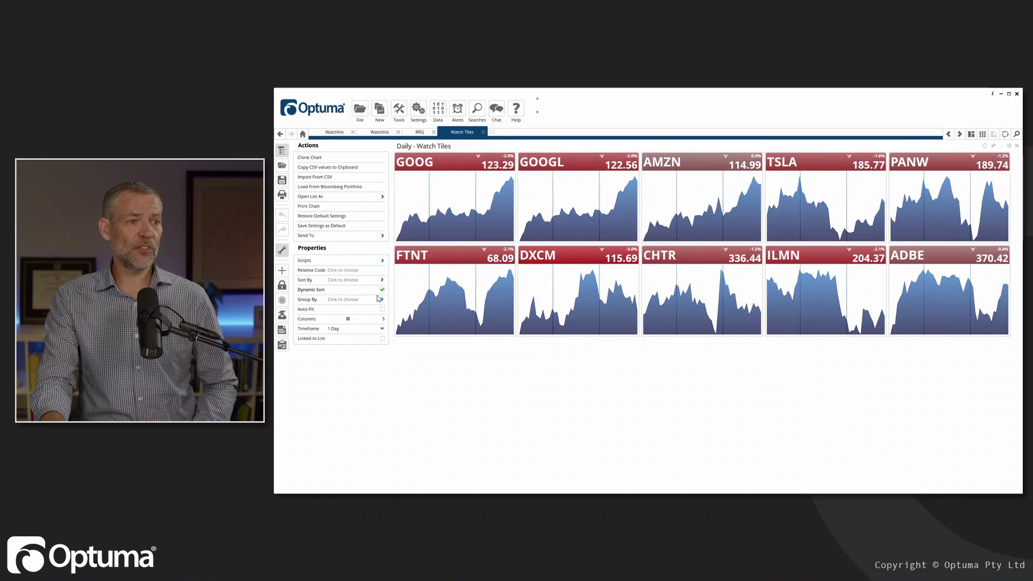
pyautogui.click(367, 261)
# - Add an MA() script to the watch tiles so each shows a moving-average line and value
pyautogui.click(394, 267)
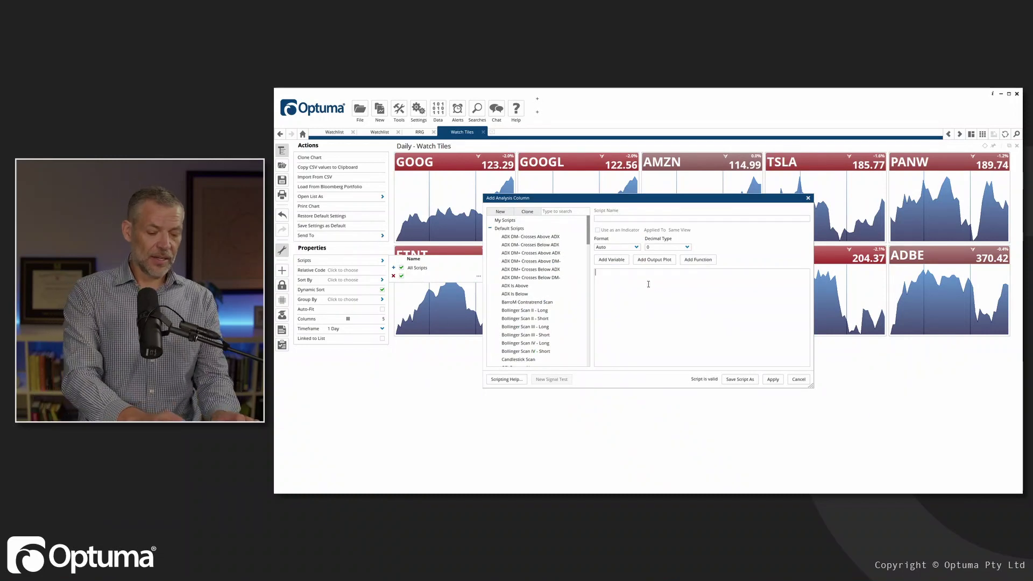
pyautogui.write('MA()')
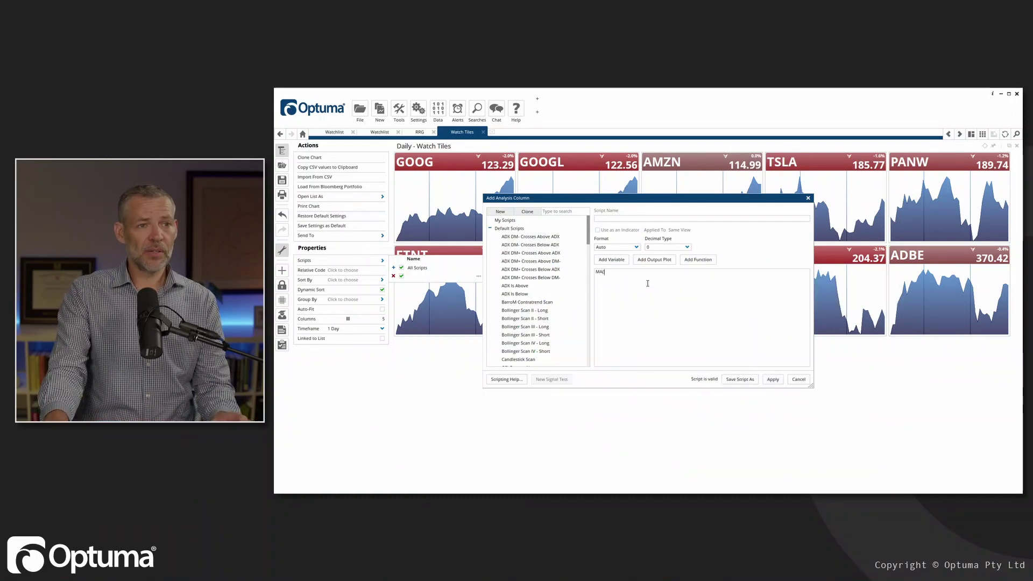
pyautogui.click(776, 379)
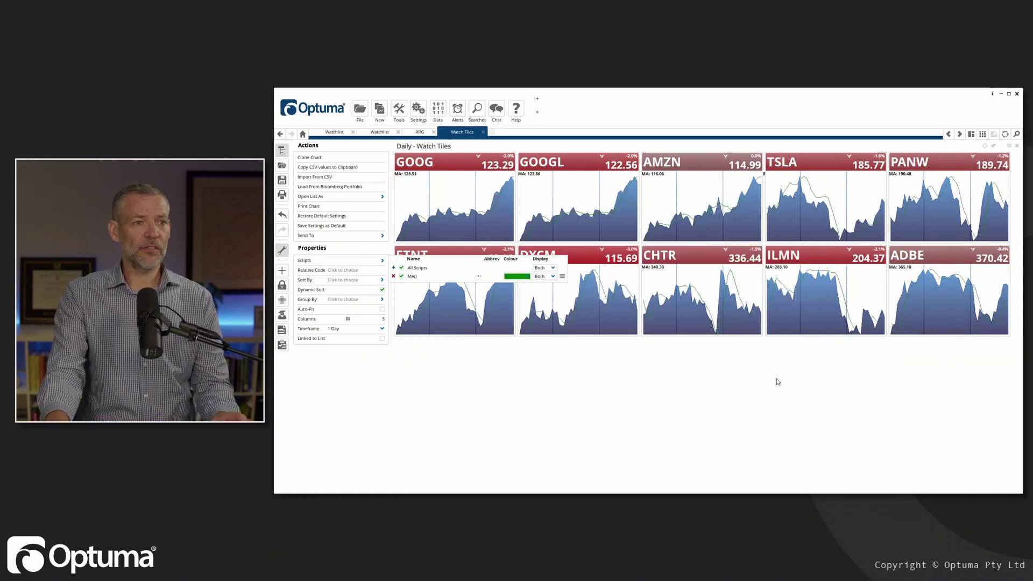
pyautogui.click(542, 372)
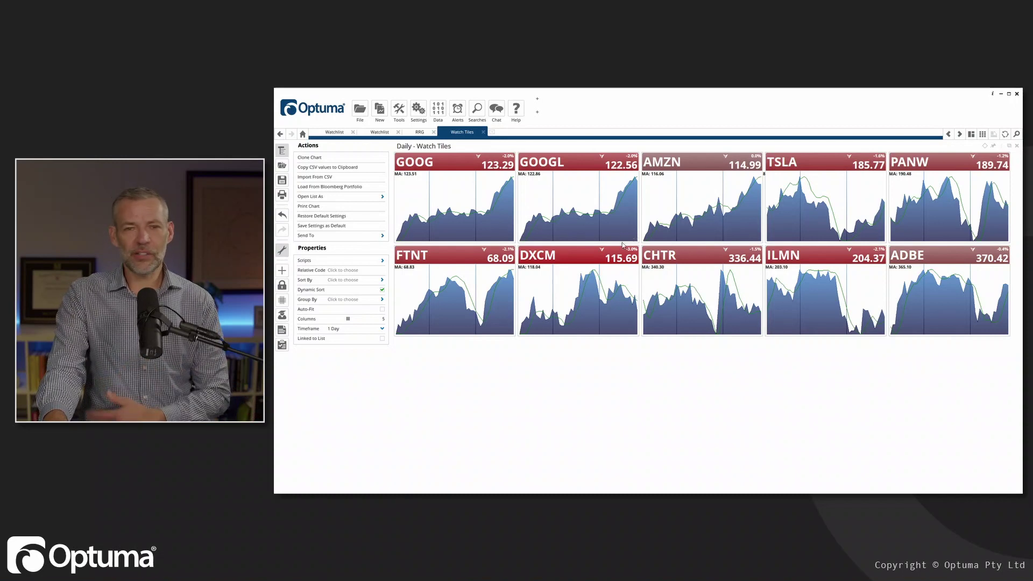
pyautogui.moveTo(481, 275)
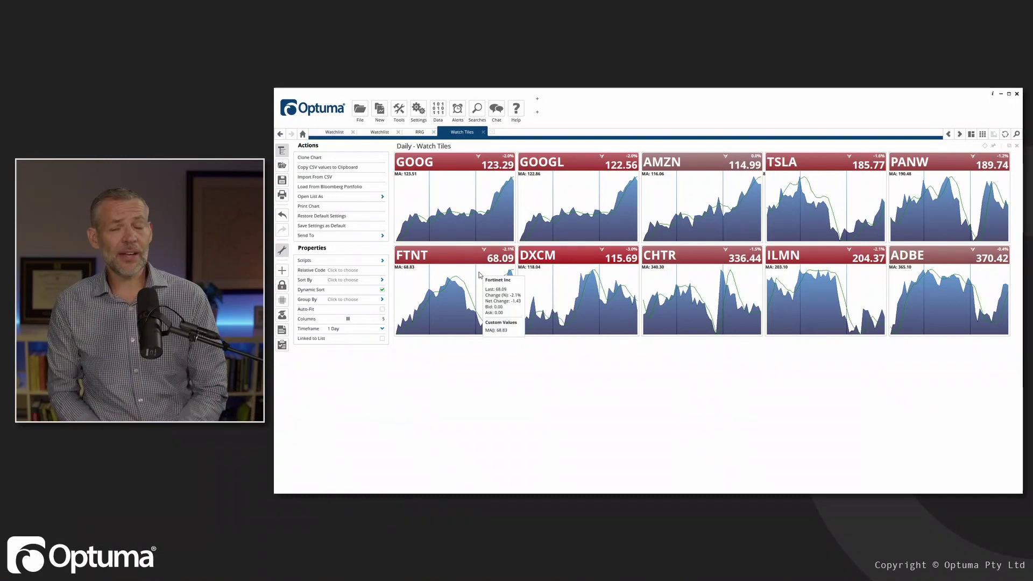